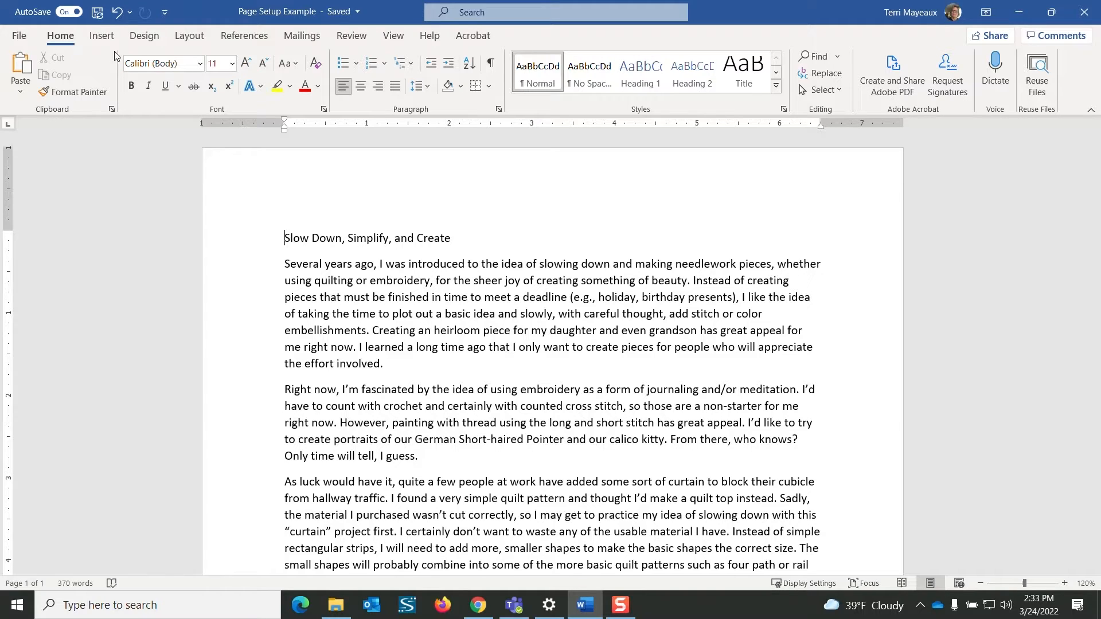
- Apply the Narrow margin preset, with 0.5" on all sides, to the document
left_click(196, 38)
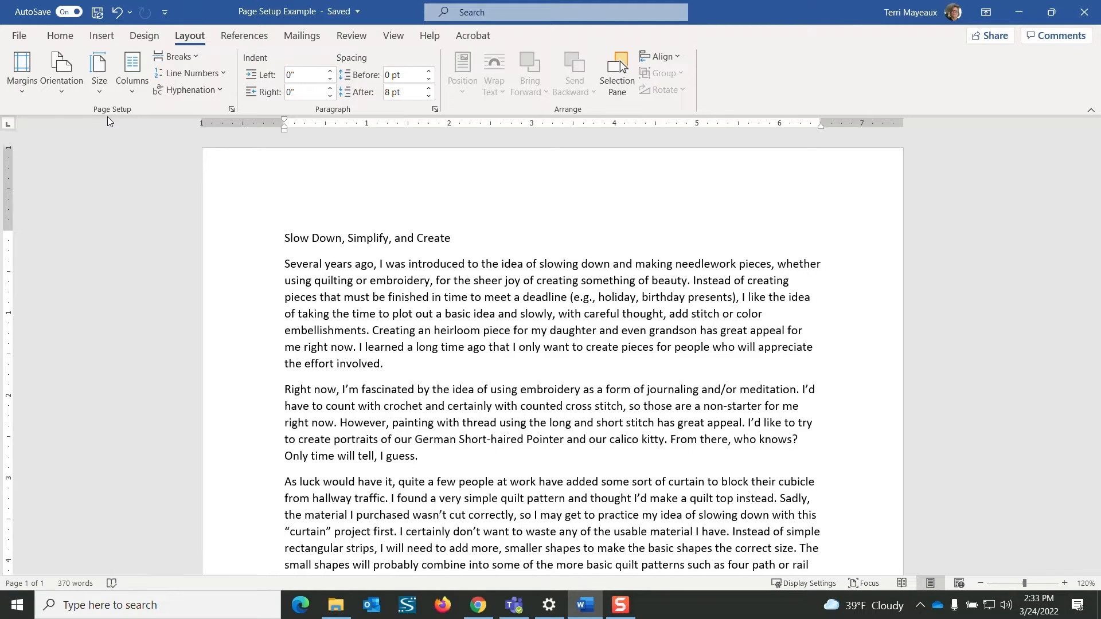
left_click(21, 91)
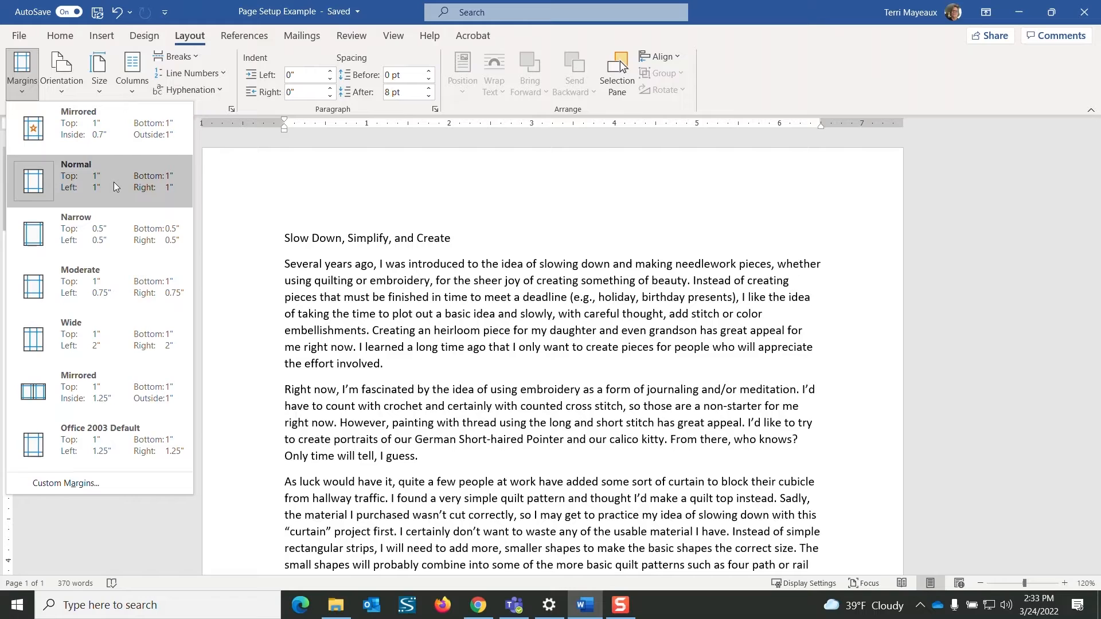
left_click(119, 229)
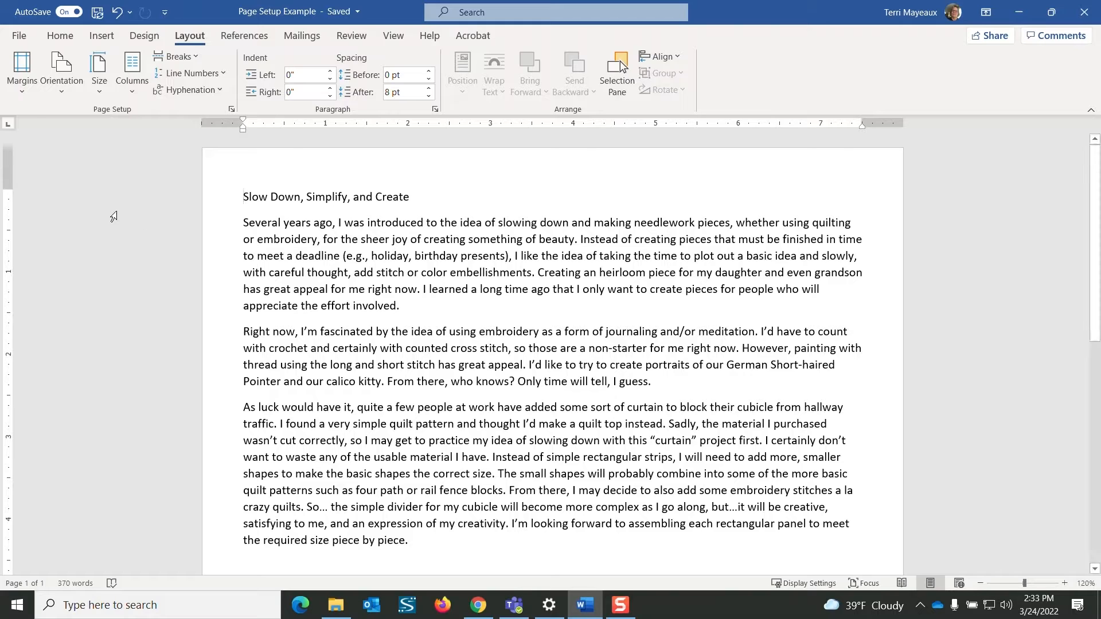
- Change the document's margins to the Moderate preset and review how the text fits the page
left_click(21, 92)
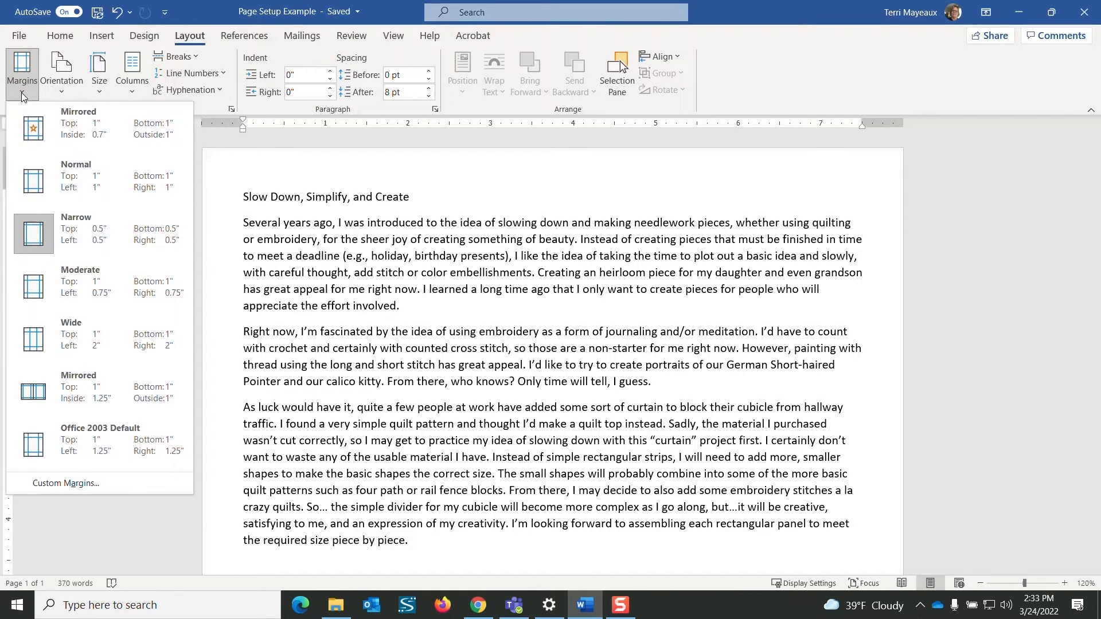
left_click(118, 268)
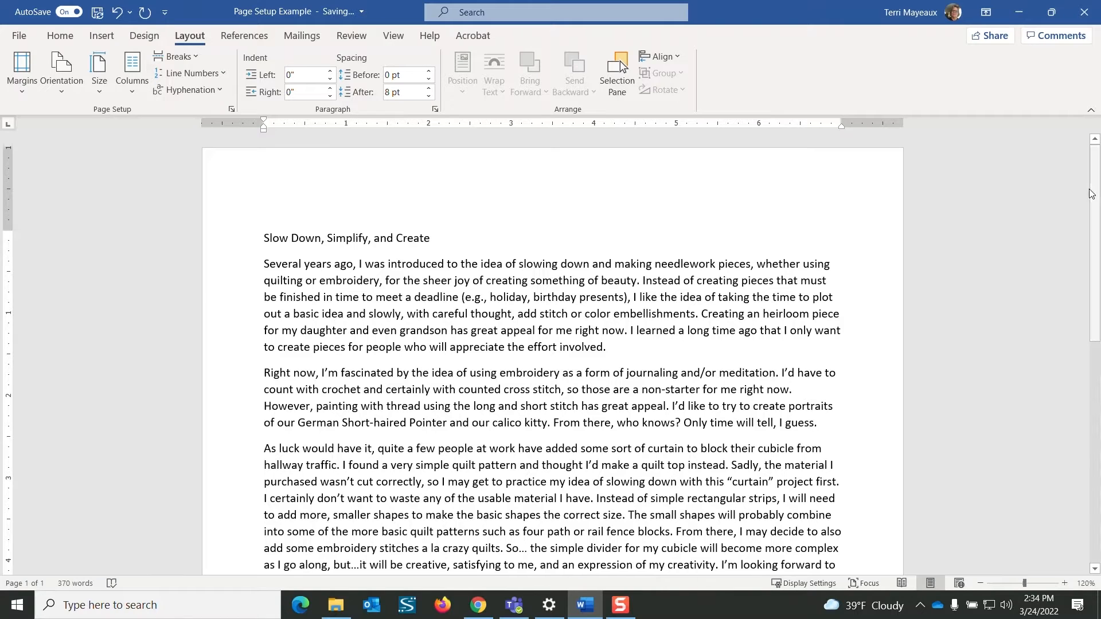
scroll(1090, 221, "down", 2)
scroll(1090, 220, "down", 3)
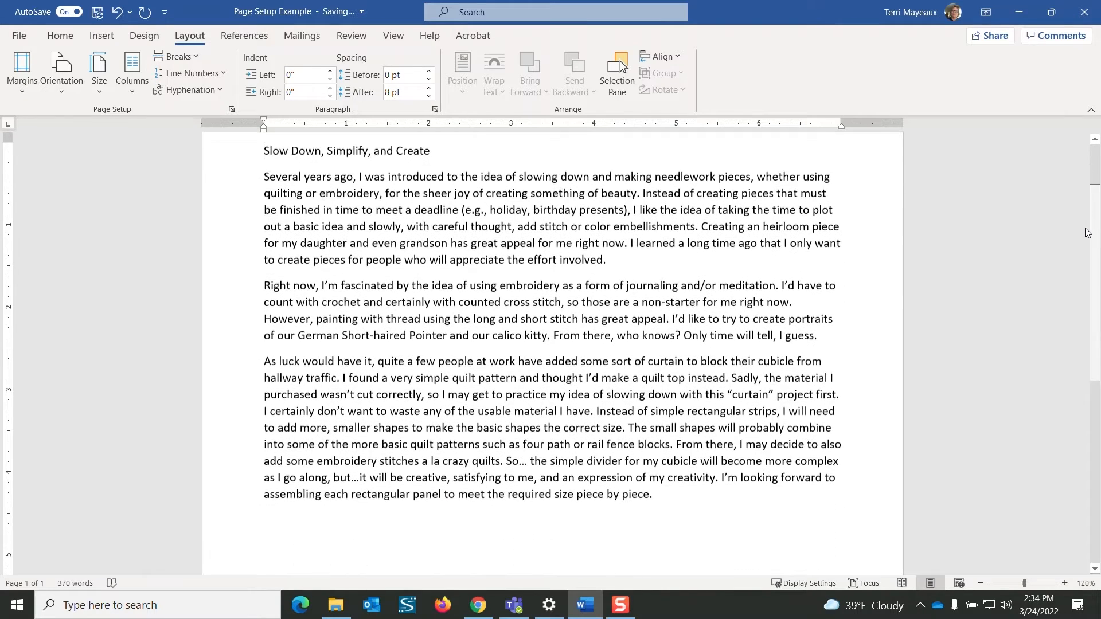
scroll(940, 200, "up", 4)
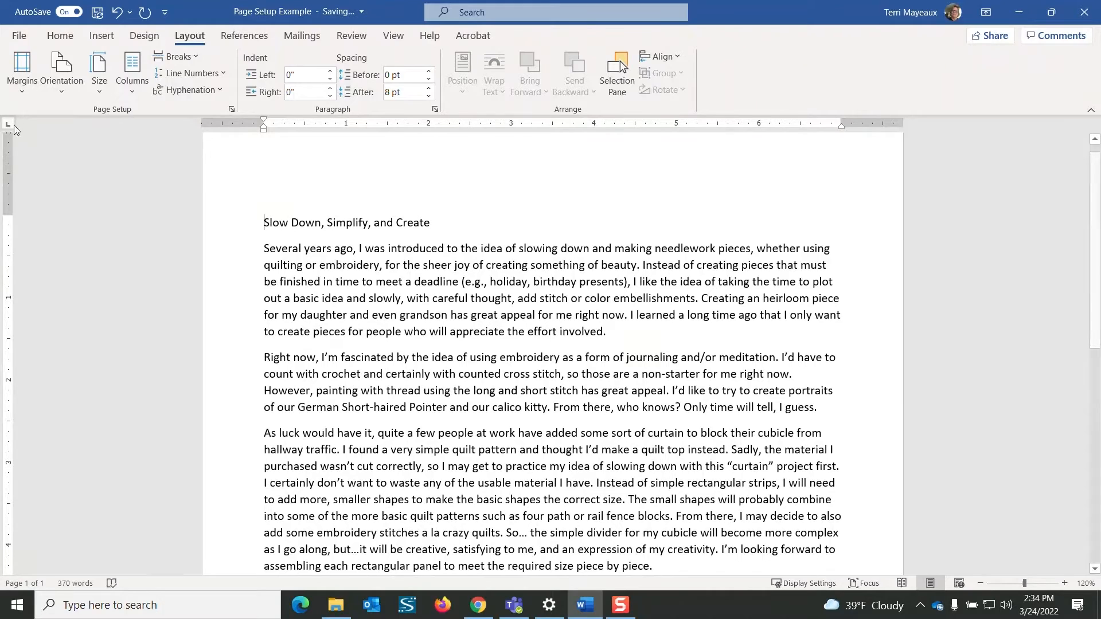
- Change the document's margins to the Wide preset, with 2" on the left and right sides
left_click(23, 92)
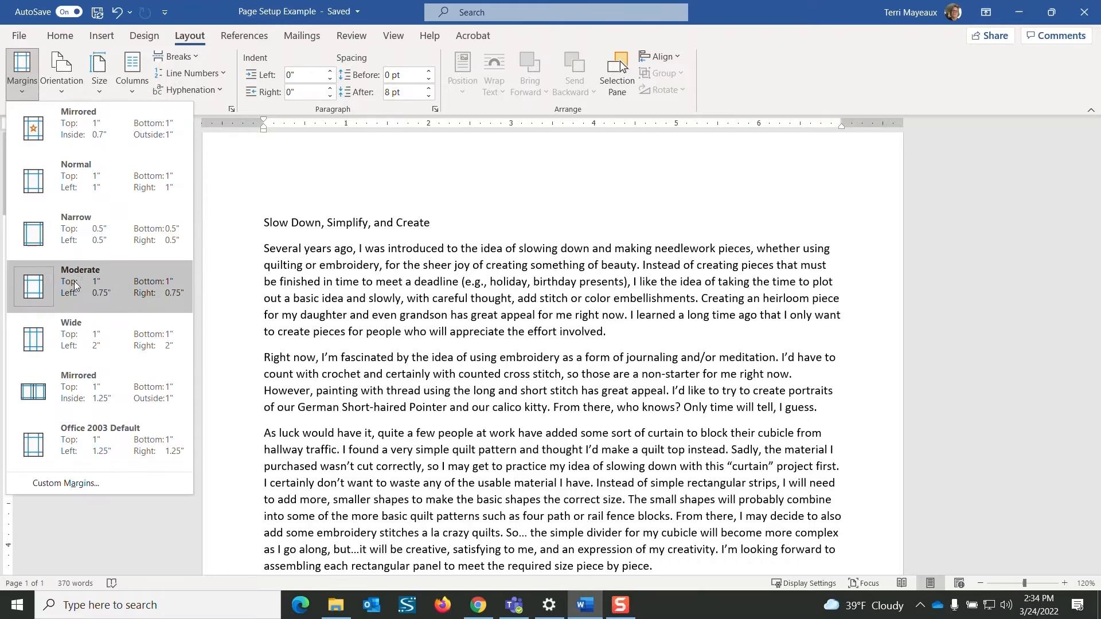
left_click(87, 325)
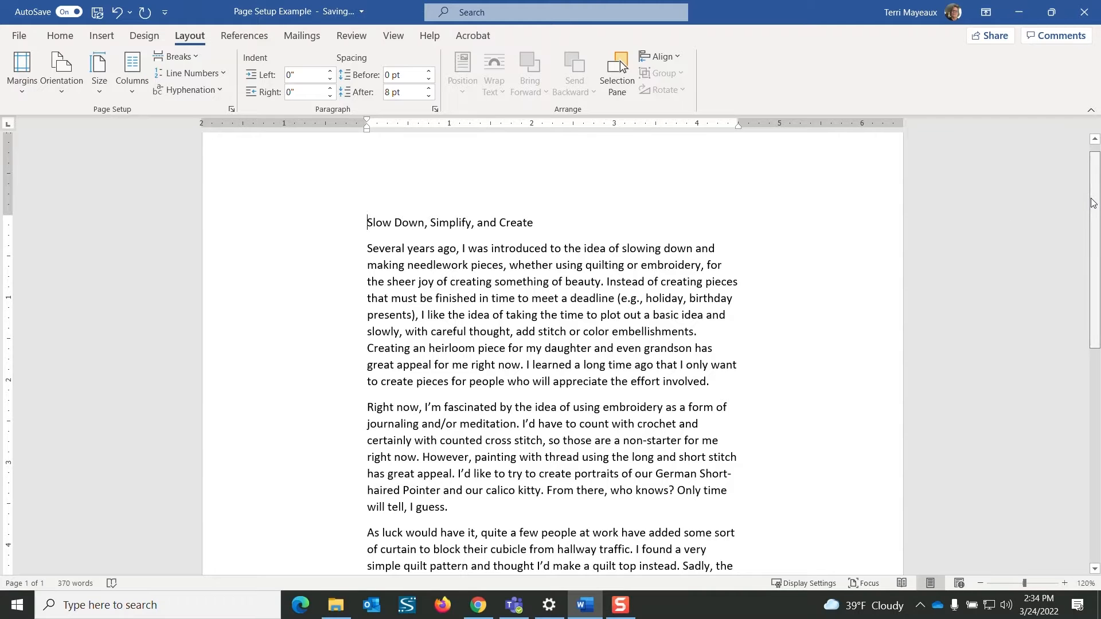
left_click_drag(1092, 201, 1075, 221)
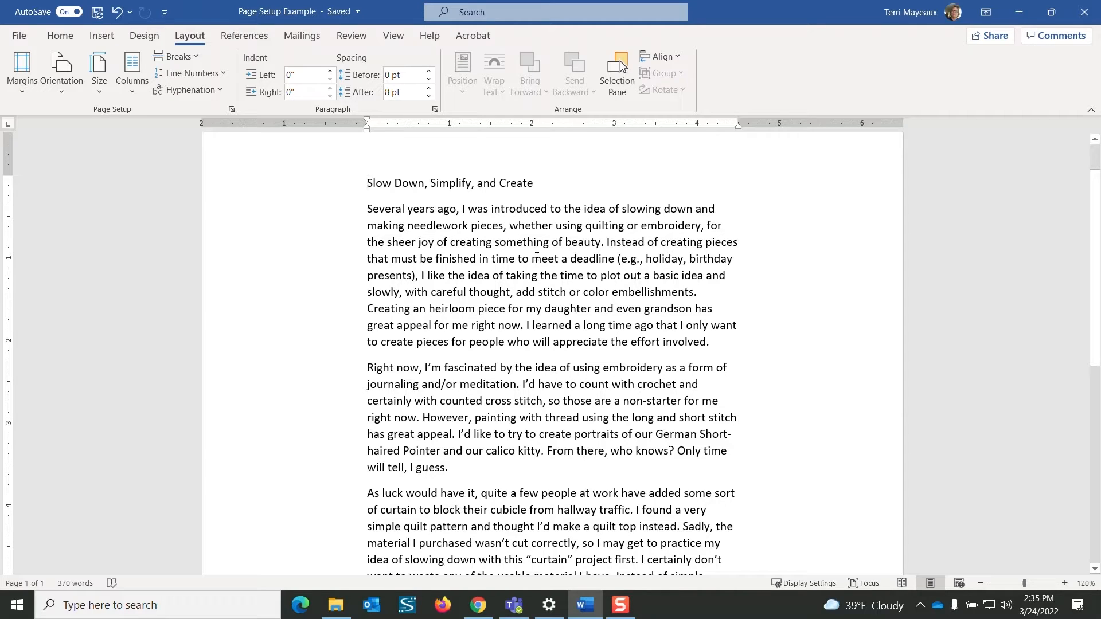
- Apply the Mirrored margin preset with a 1.25" inside margin and customize its top margin to 0.9"
left_click(21, 93)
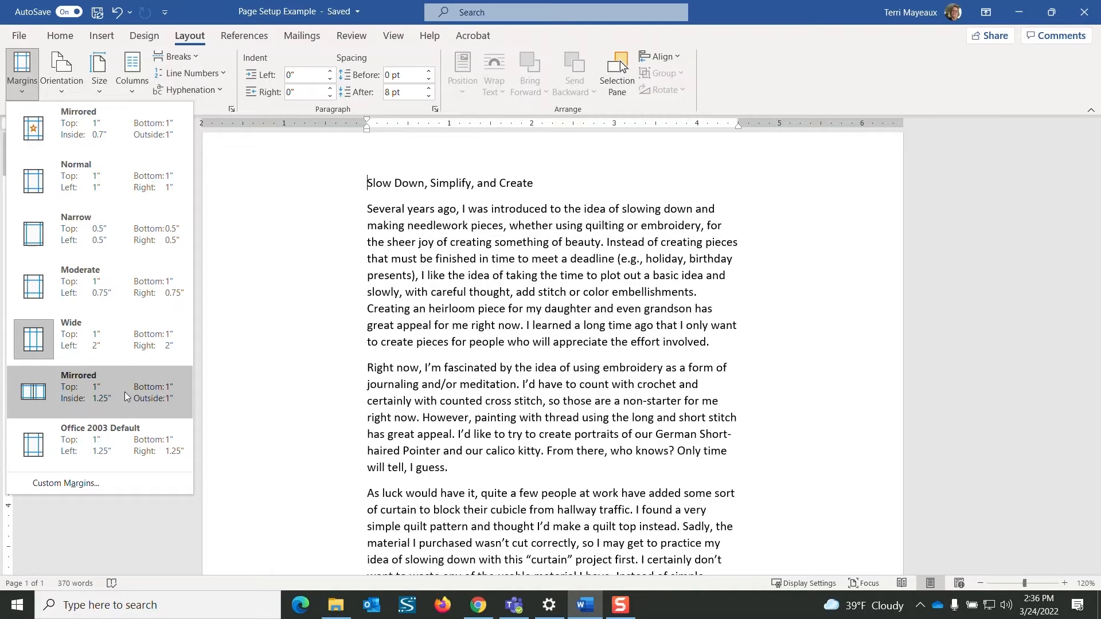
left_click(125, 391)
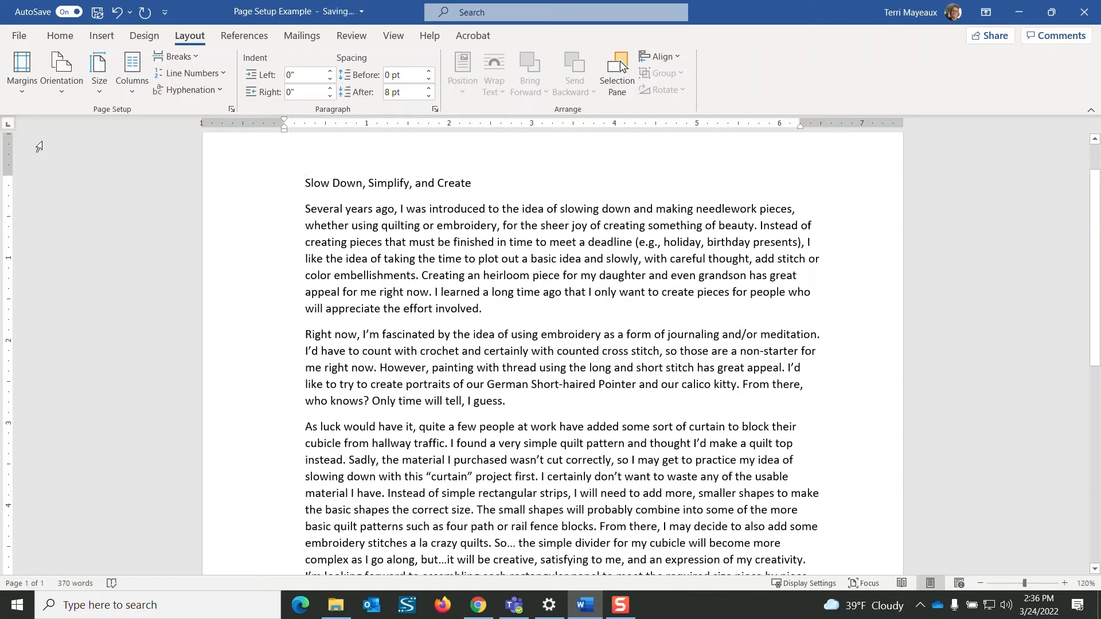
left_click(22, 97)
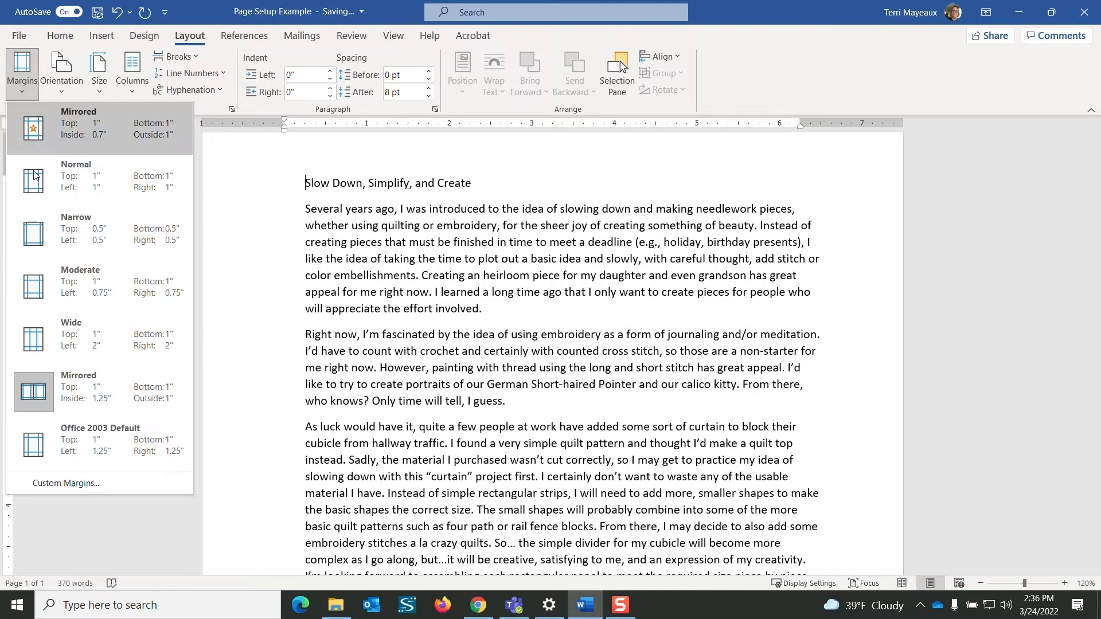
left_click(83, 482)
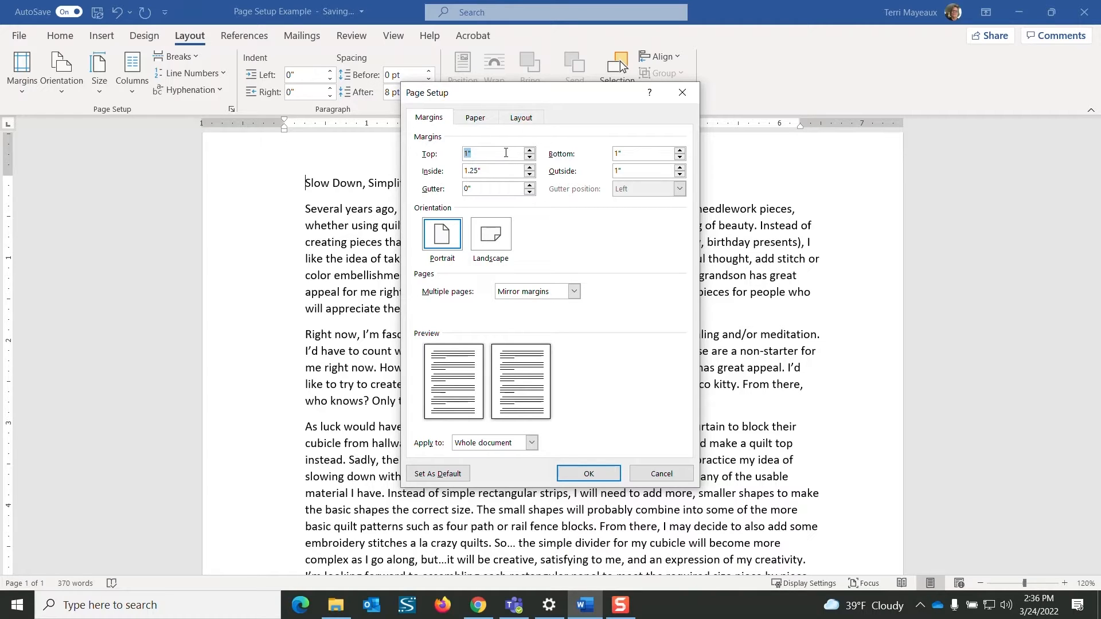
left_click(473, 153)
key("BackSpace")
type(".9")
key("Return")
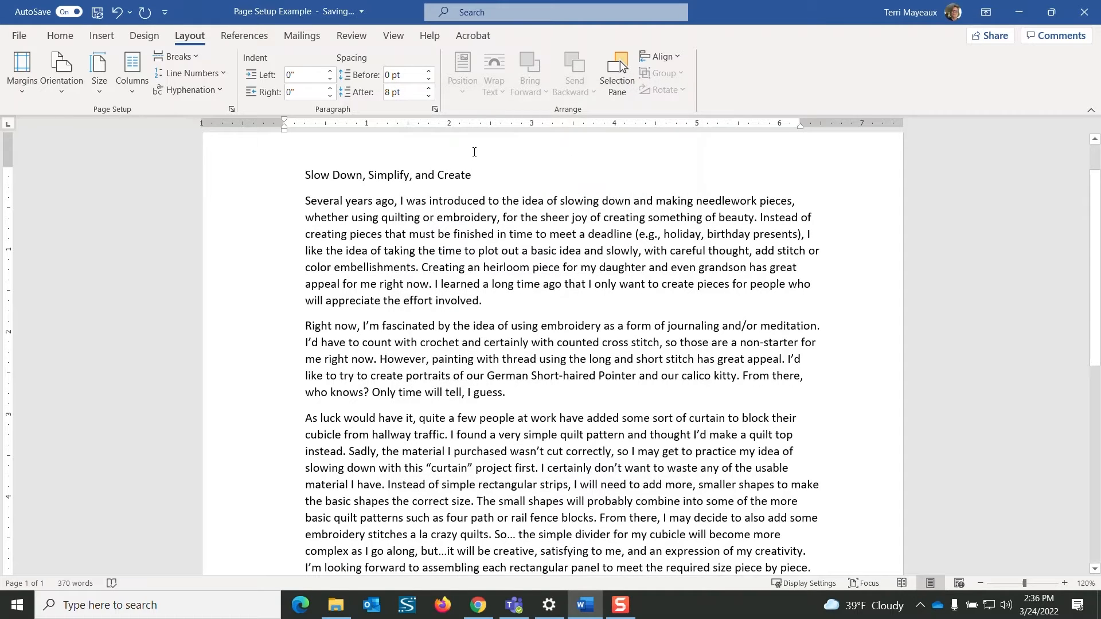
- Examine which parts of the document custom margins can be applied to, leaving the settings as they are
left_click(21, 92)
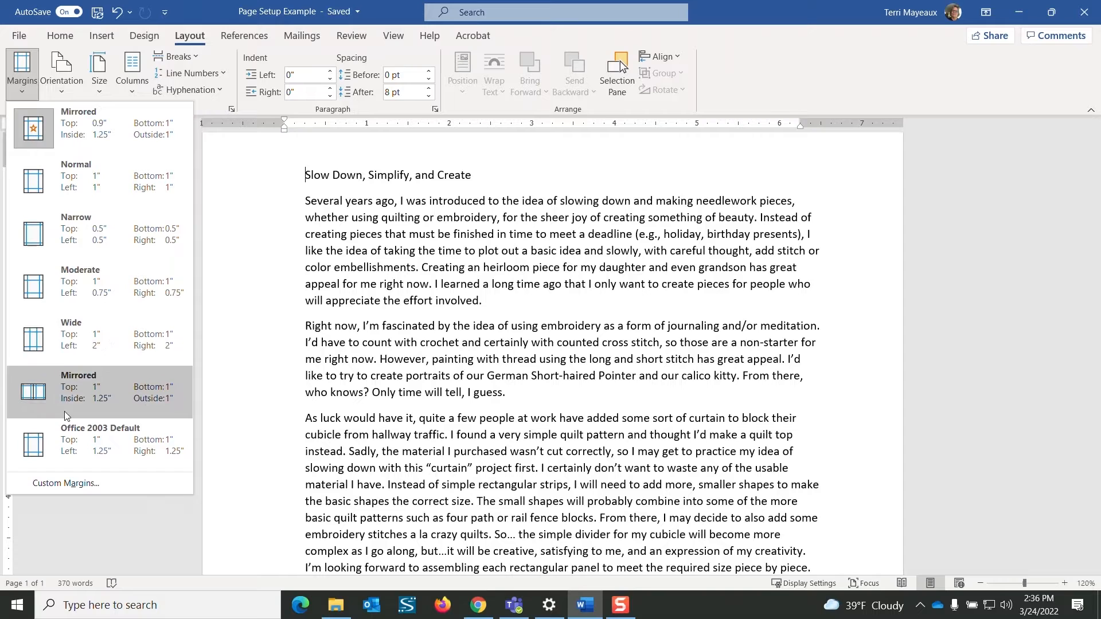
left_click(77, 484)
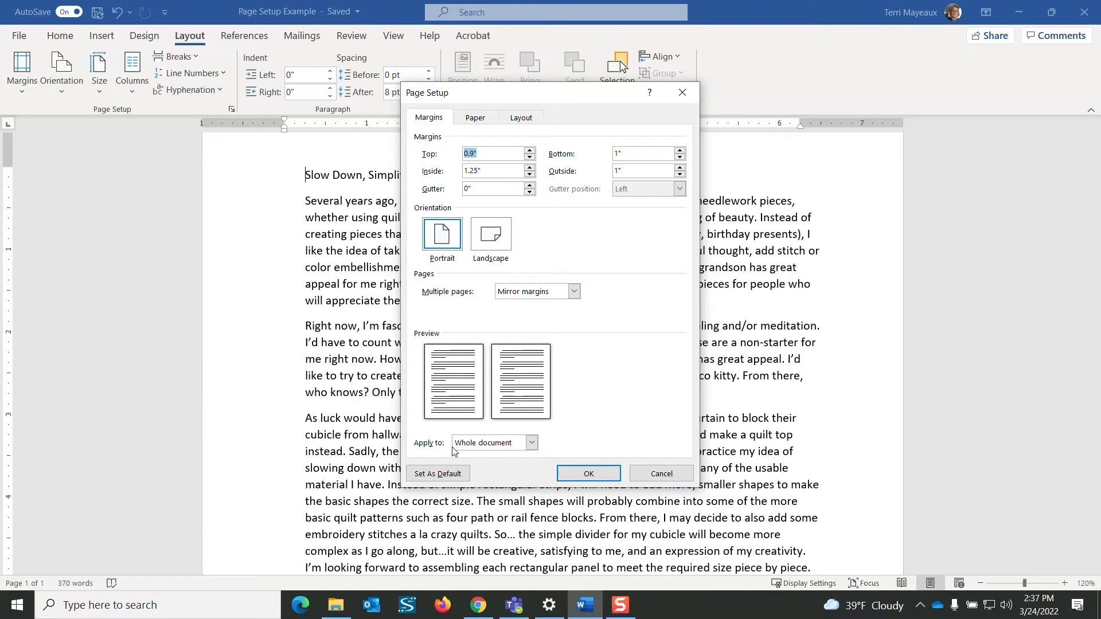
left_click(532, 443)
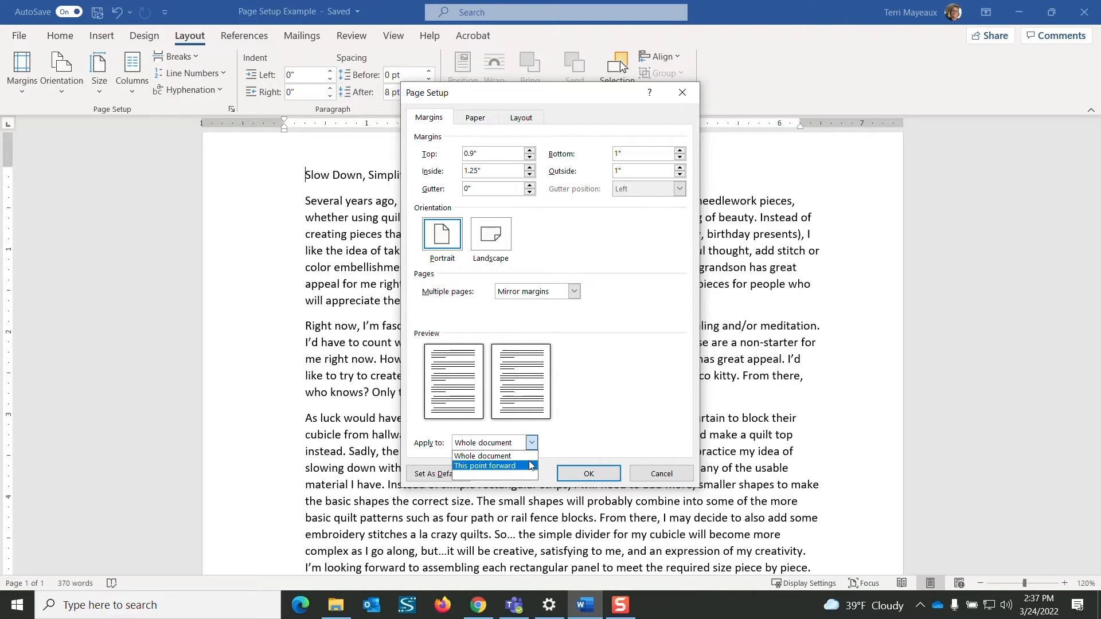
left_click(530, 444)
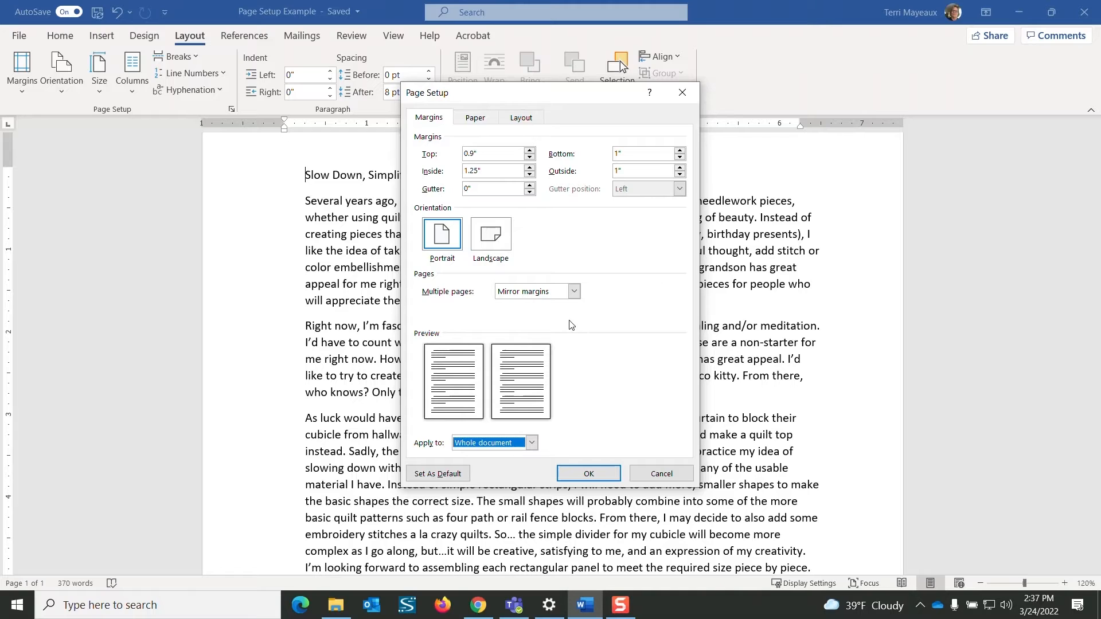
left_click(662, 472)
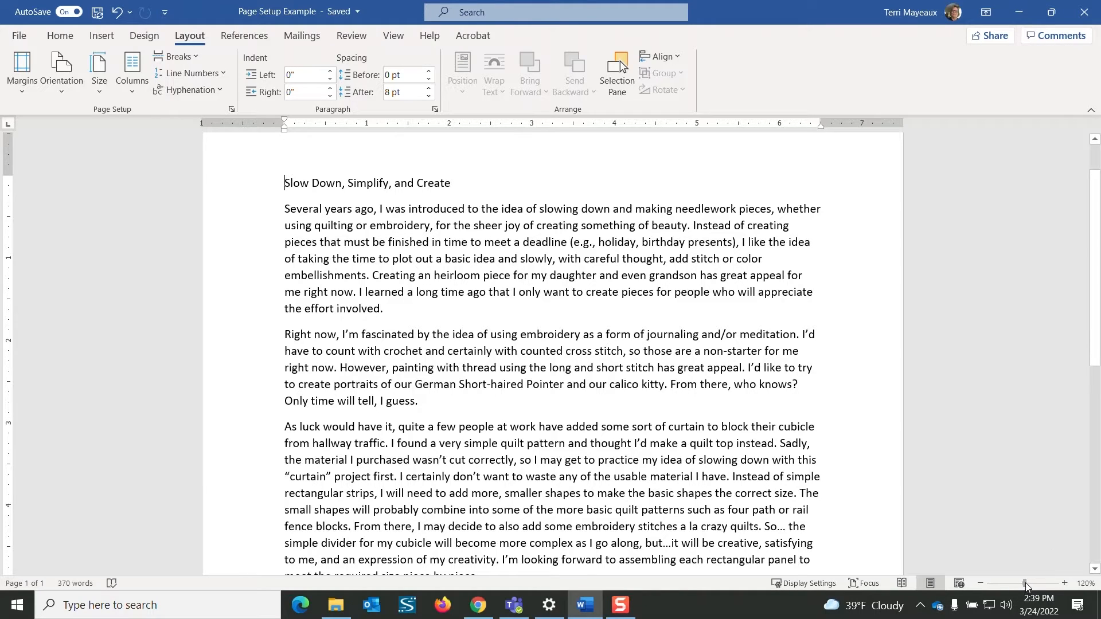
- Set the page orientation to Landscape while the whole page is in view
left_click_drag(1026, 585, 1007, 581)
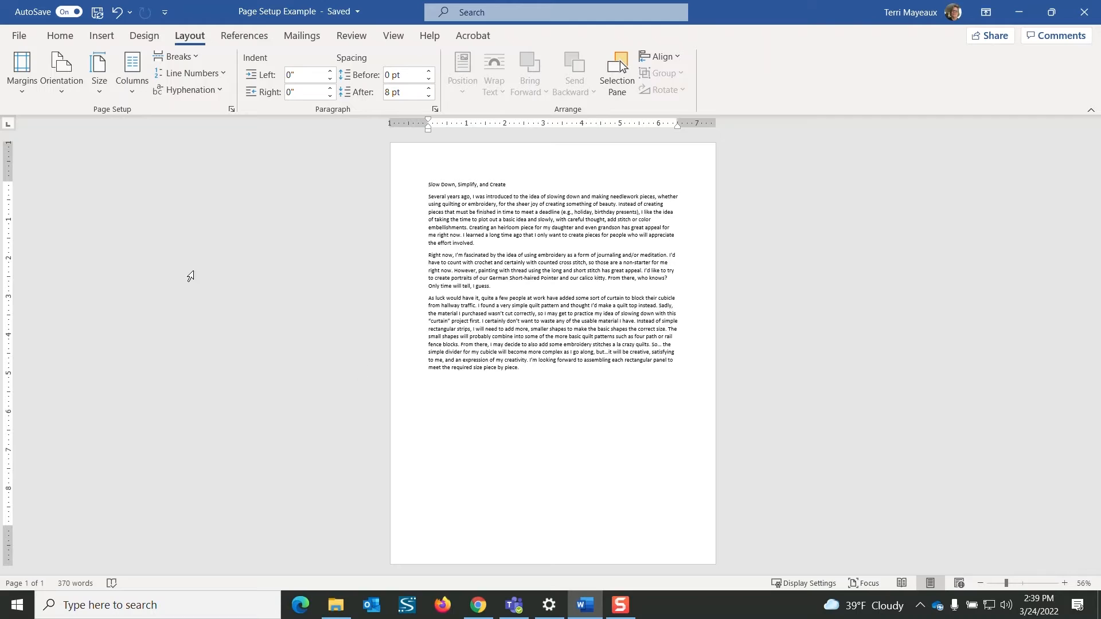
left_click(62, 95)
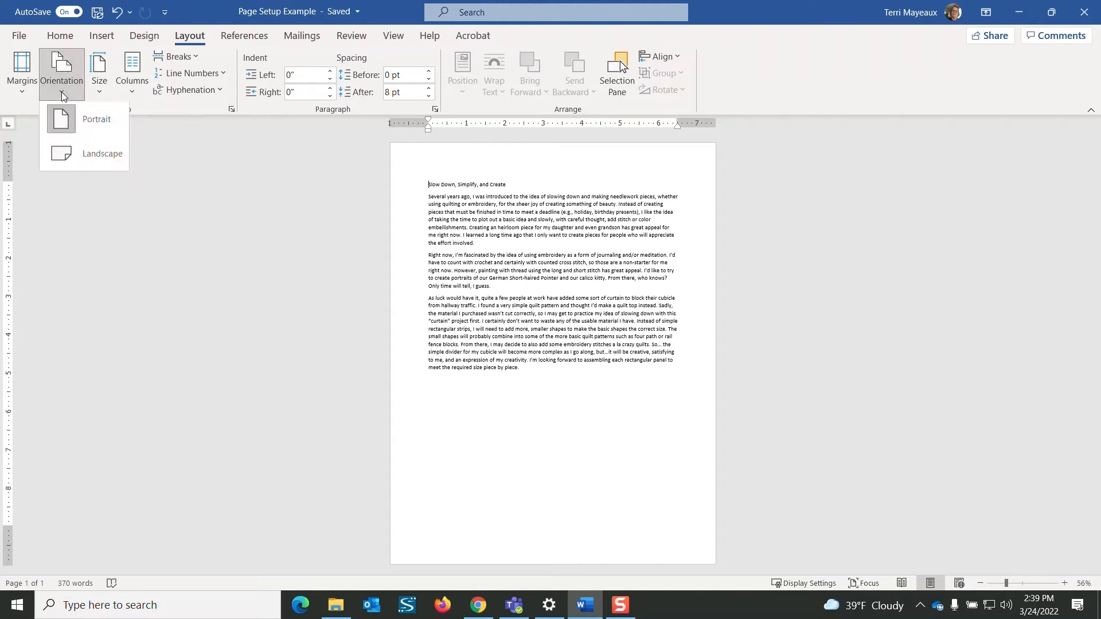
left_click(93, 156)
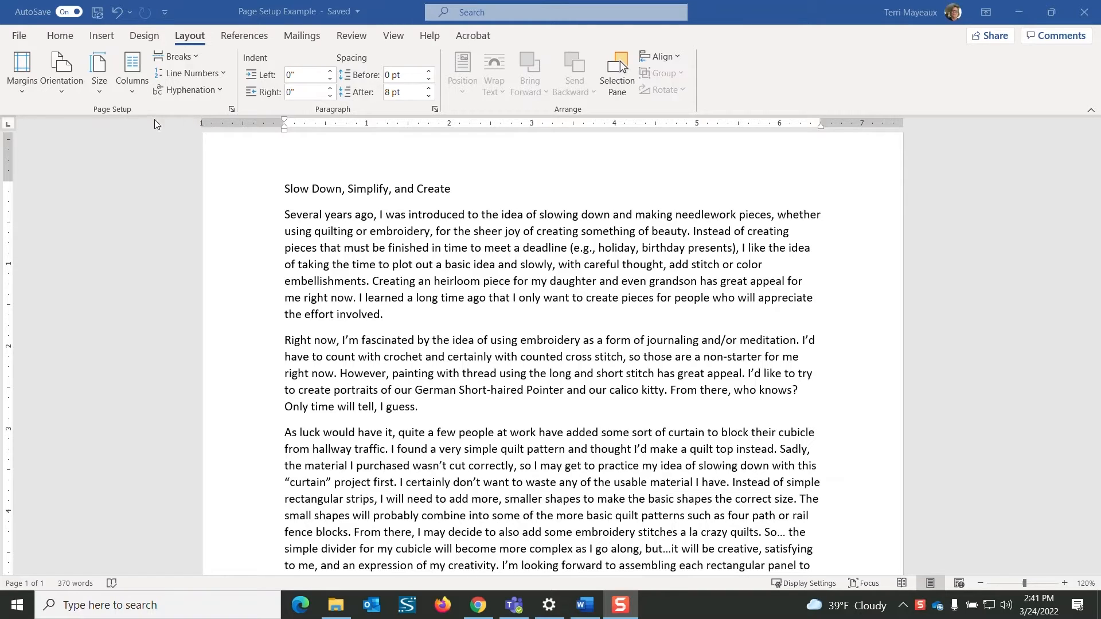
- Set the paper size to Legal (8.5" x 14") and view more of the page
left_click(99, 93)
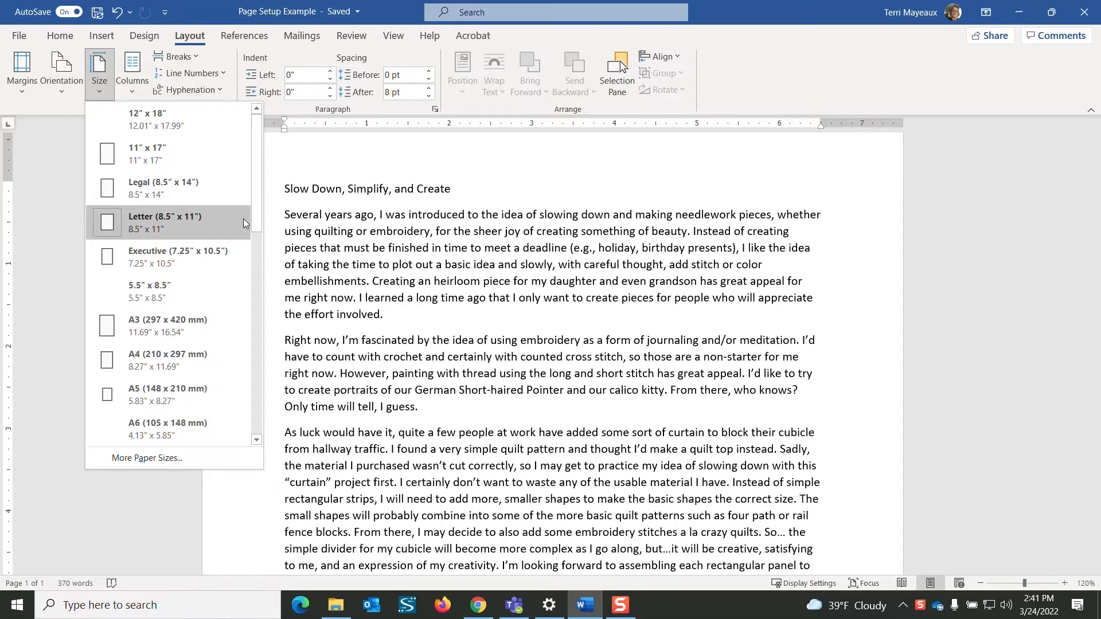
left_click(198, 191)
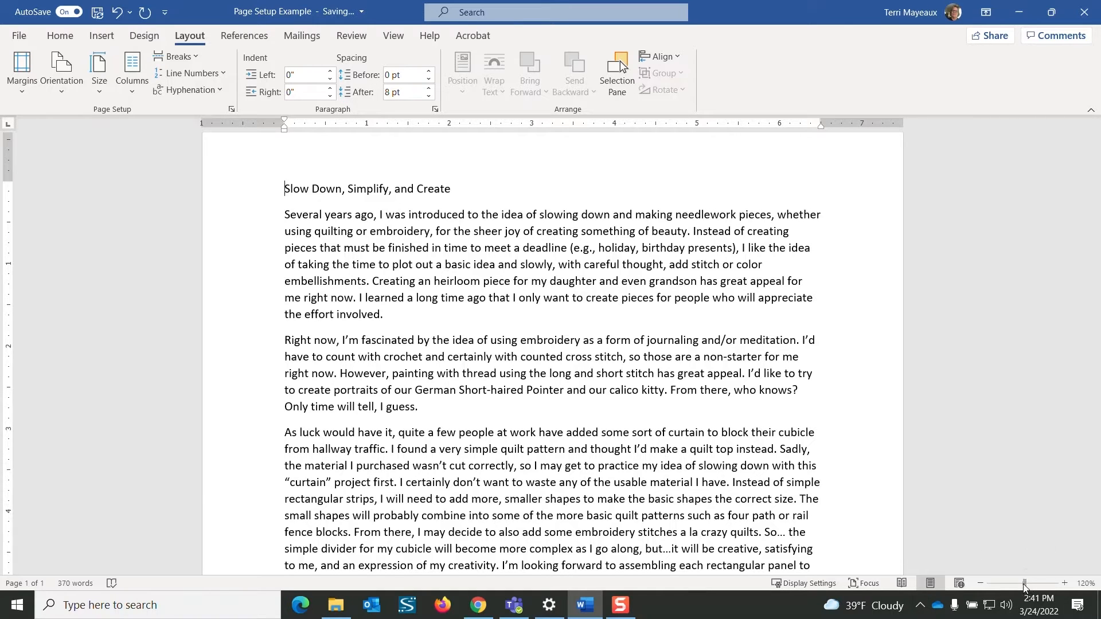
left_click_drag(1025, 586, 1022, 587)
left_click_drag(1017, 590, 1003, 589)
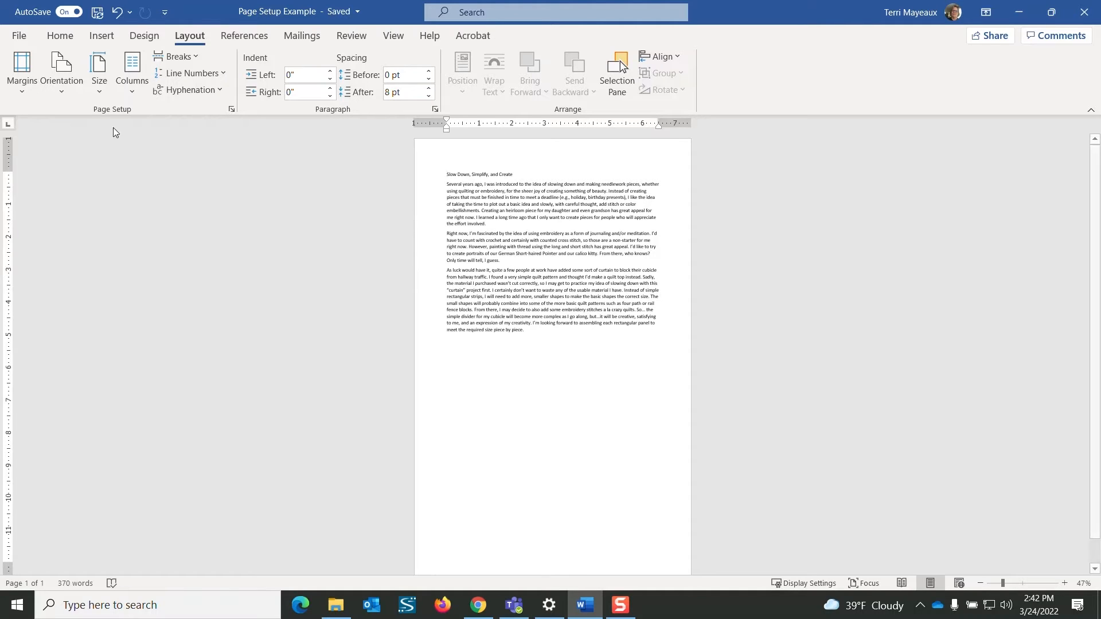
- Set the paper size to 5.5" x 8.5" and review how the text flows across the pages
left_click(100, 96)
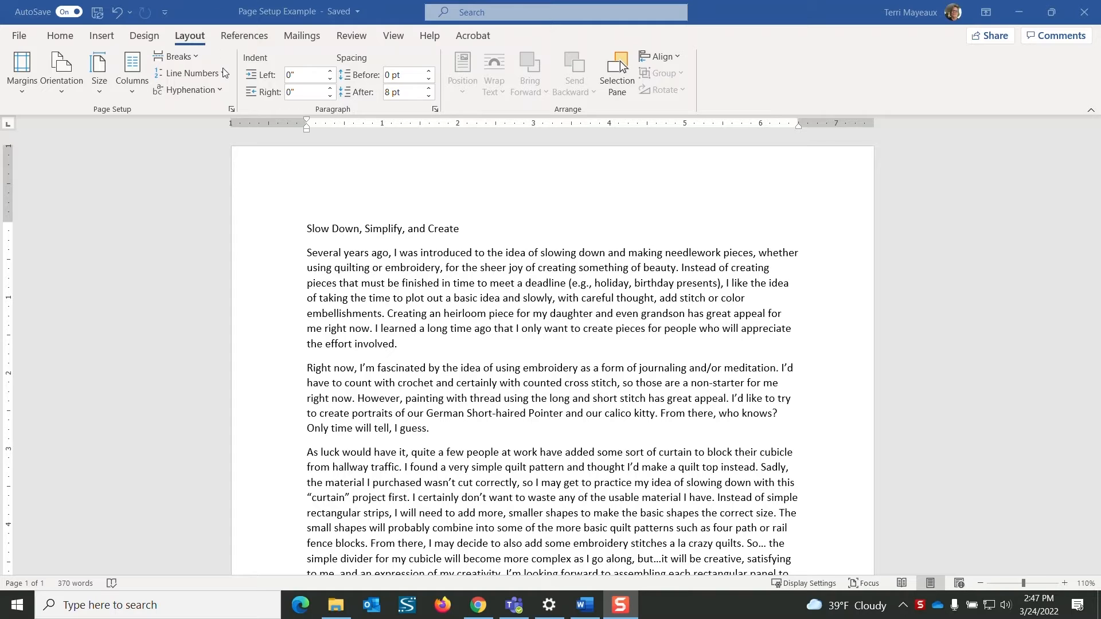
left_click(101, 93)
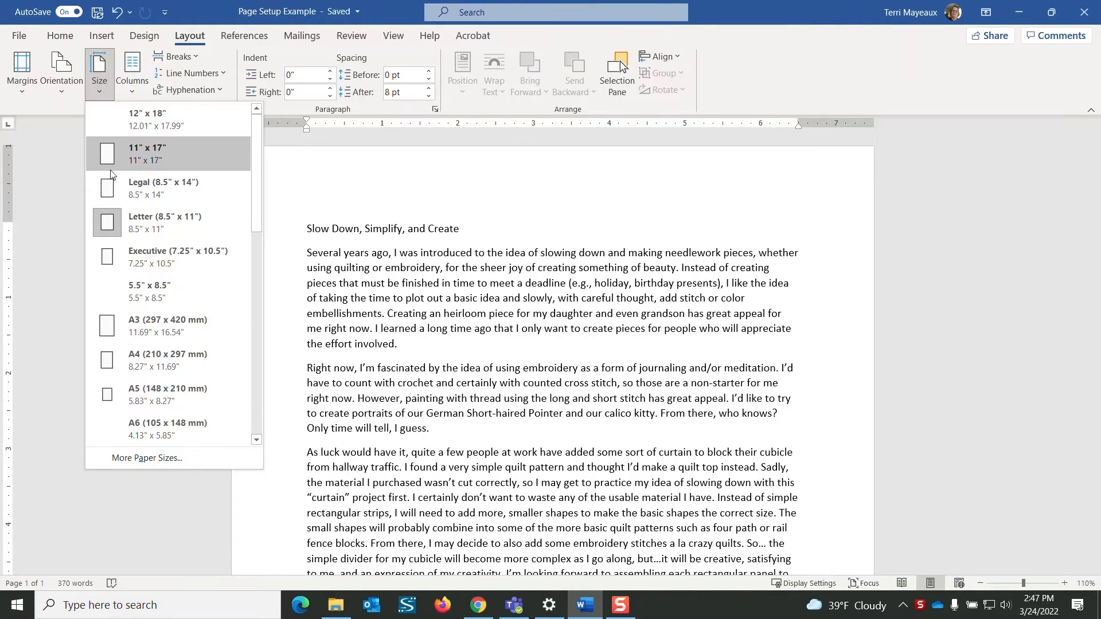
left_click(155, 292)
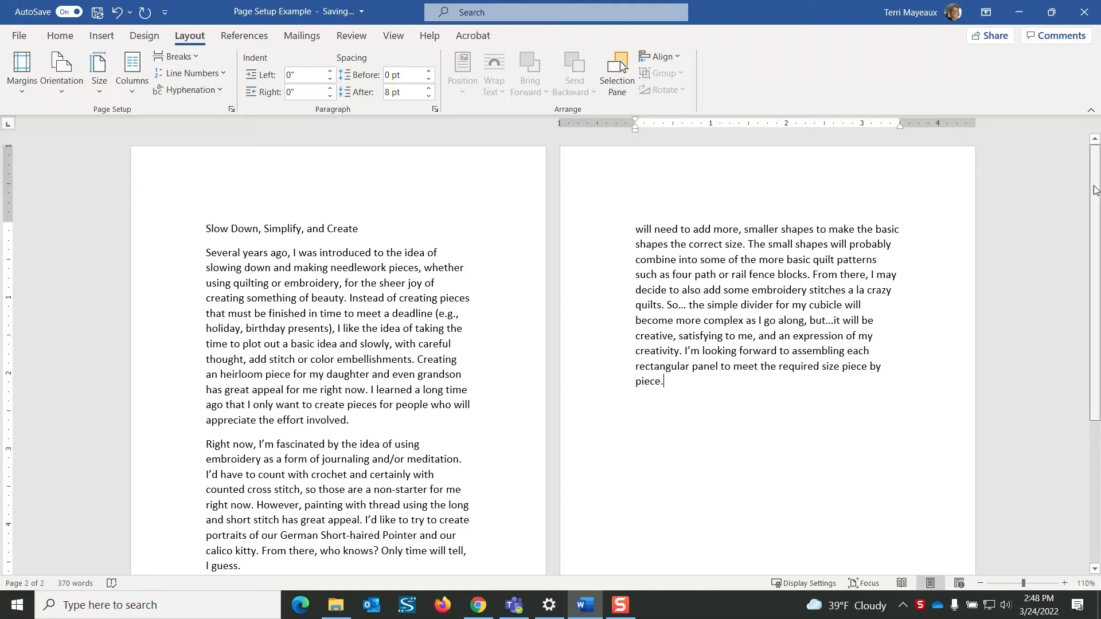
mouse_move(1096, 195)
left_mouse_down()
mouse_move(1096, 331)
mouse_move(1097, 204)
mouse_move(1096, 292)
mouse_move(1094, 240)
left_mouse_up()
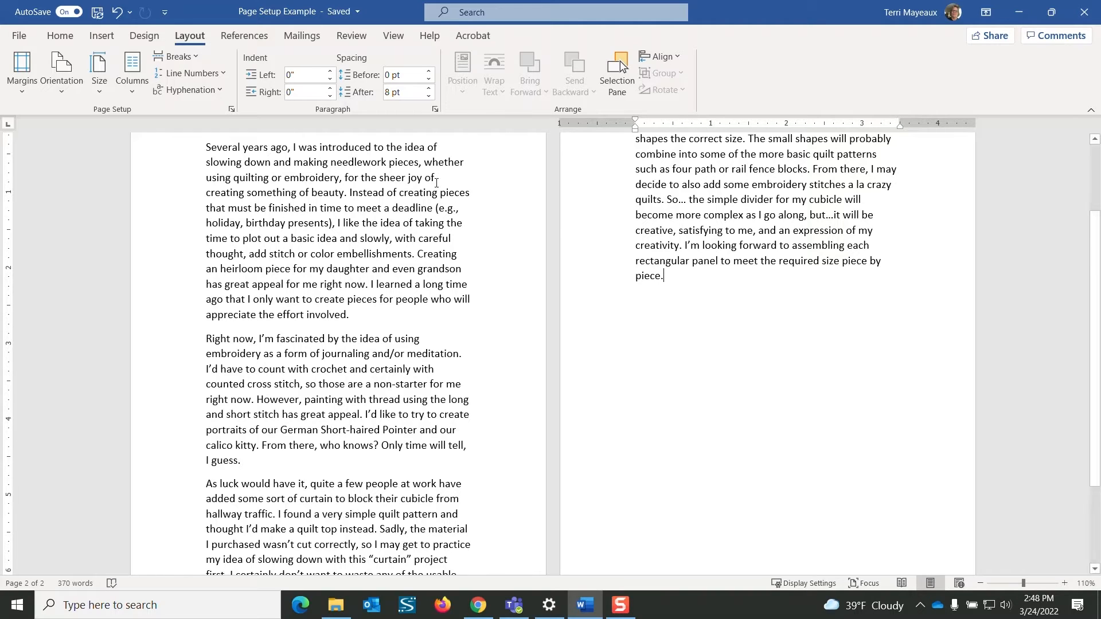
- Set the paper size back to Letter (8.5" x 11") and return to the document's beginning
left_click(102, 95)
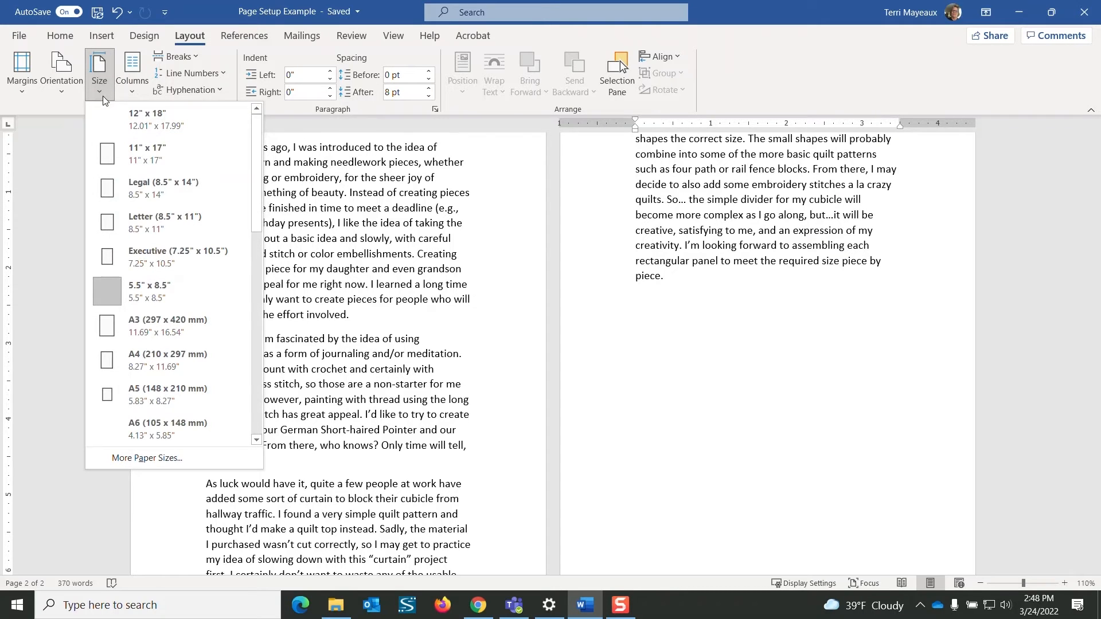
left_click(149, 229)
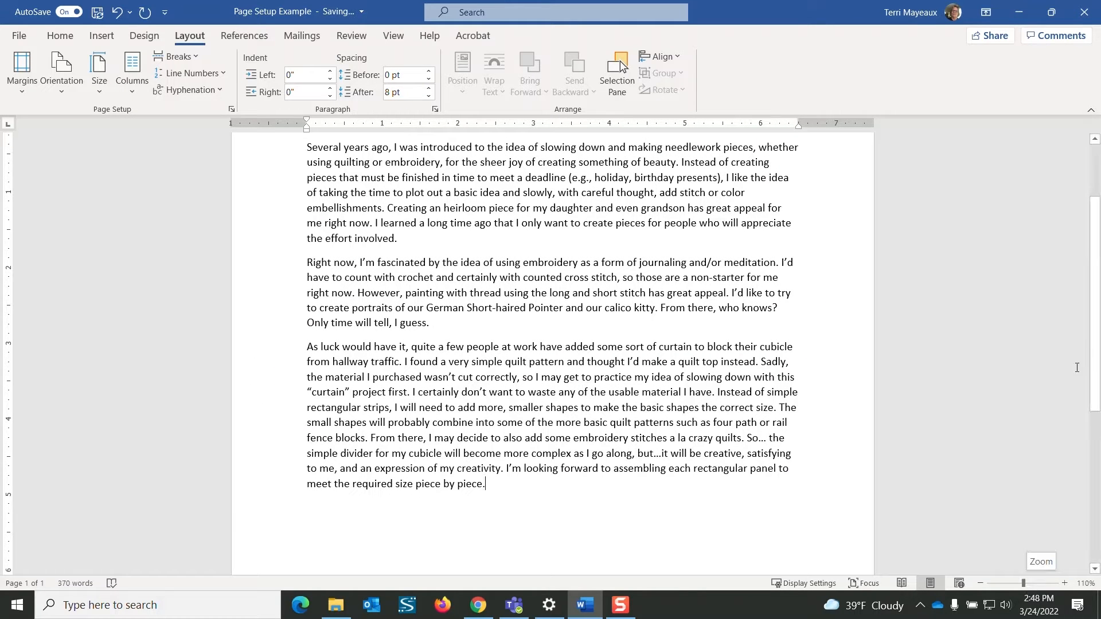
scroll(660, 373, "up", 3)
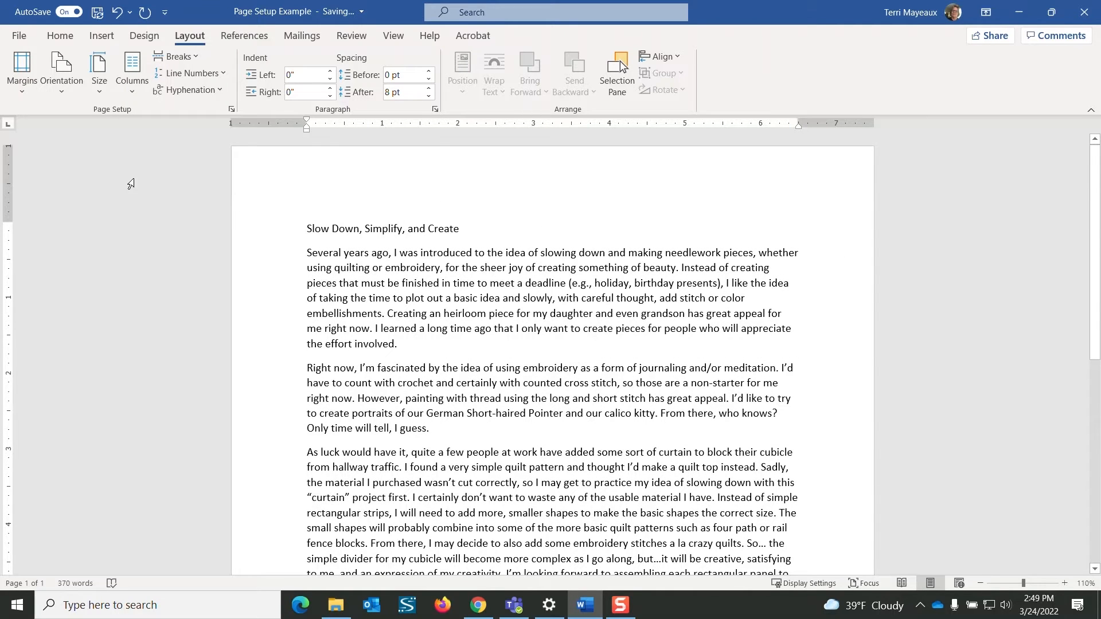
- Set the paper size to A5 (148 x 210 mm) and review how the text flows across the pages
left_click(100, 86)
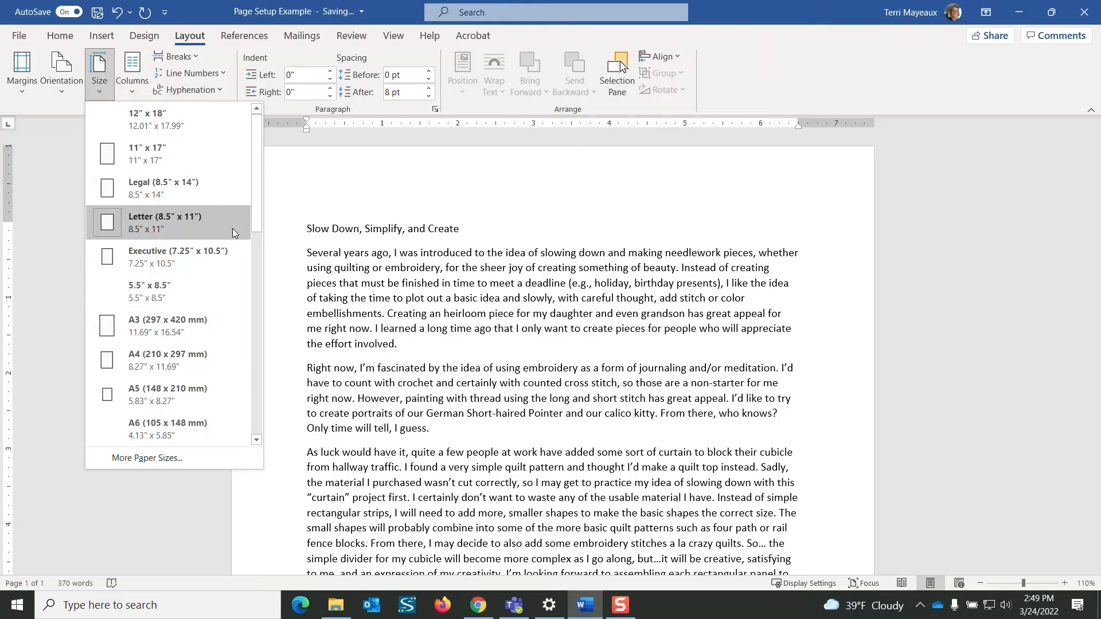
scroll(253, 208, "down", 2)
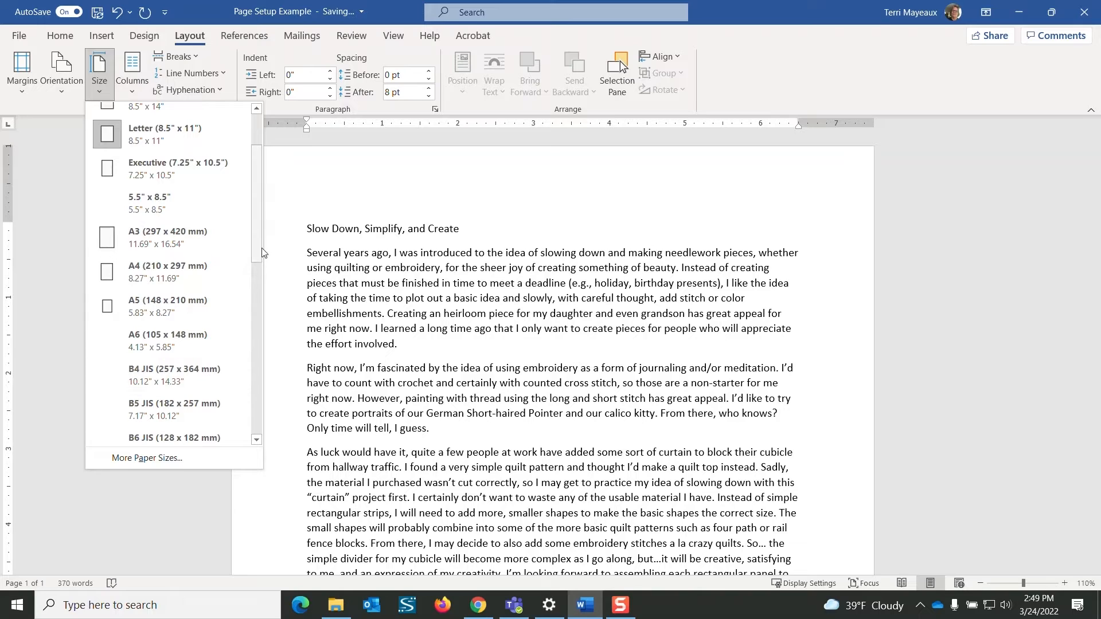
left_click_drag(252, 250, 256, 264)
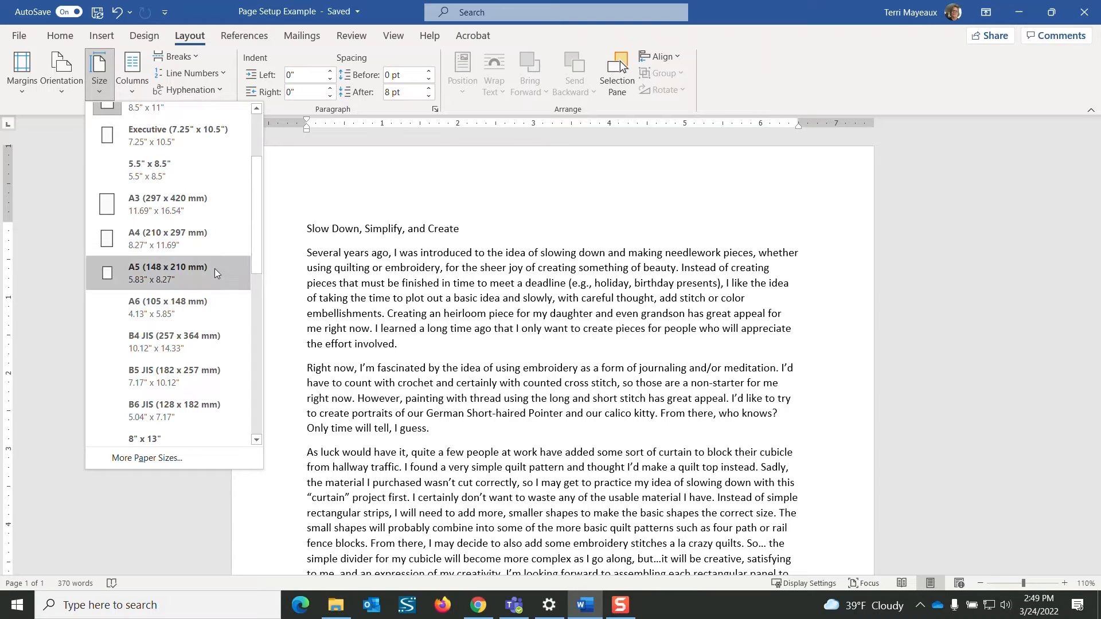
left_click(157, 270)
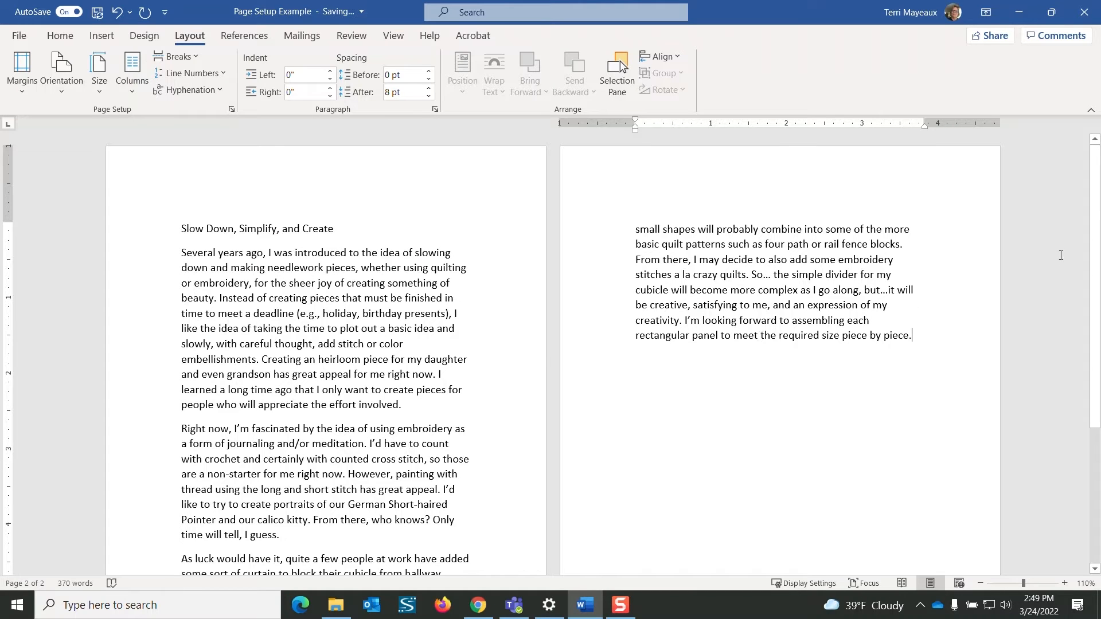
left_click_drag(1096, 190, 1078, 247)
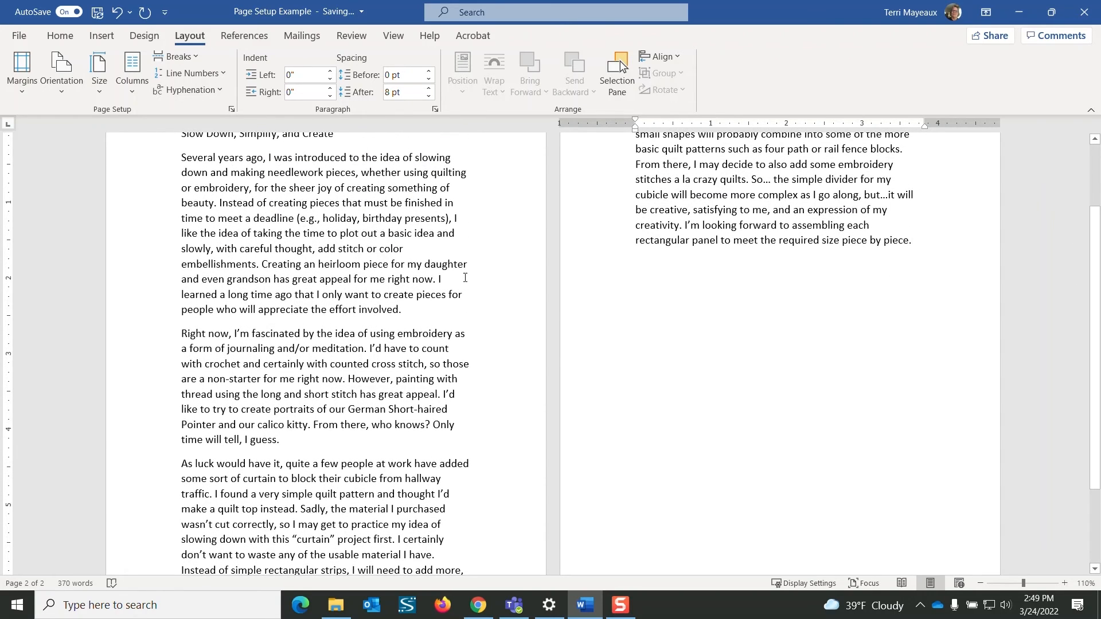
- Set the paper size back to Letter (8.5" x 11") and look through the full list of available paper sizes
left_click(100, 96)
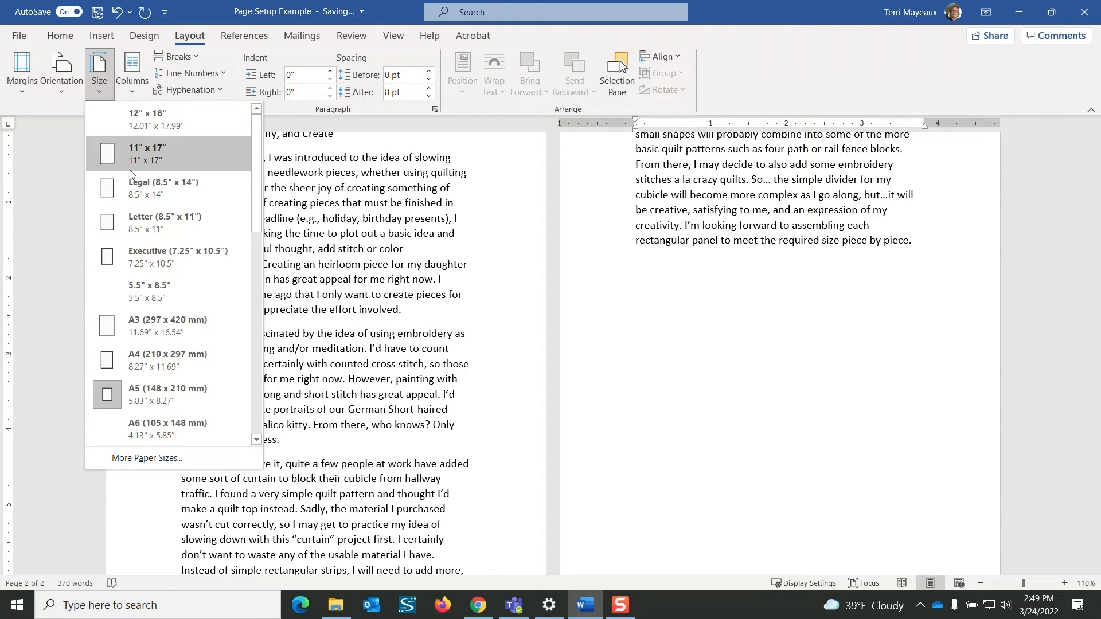
left_click(142, 215)
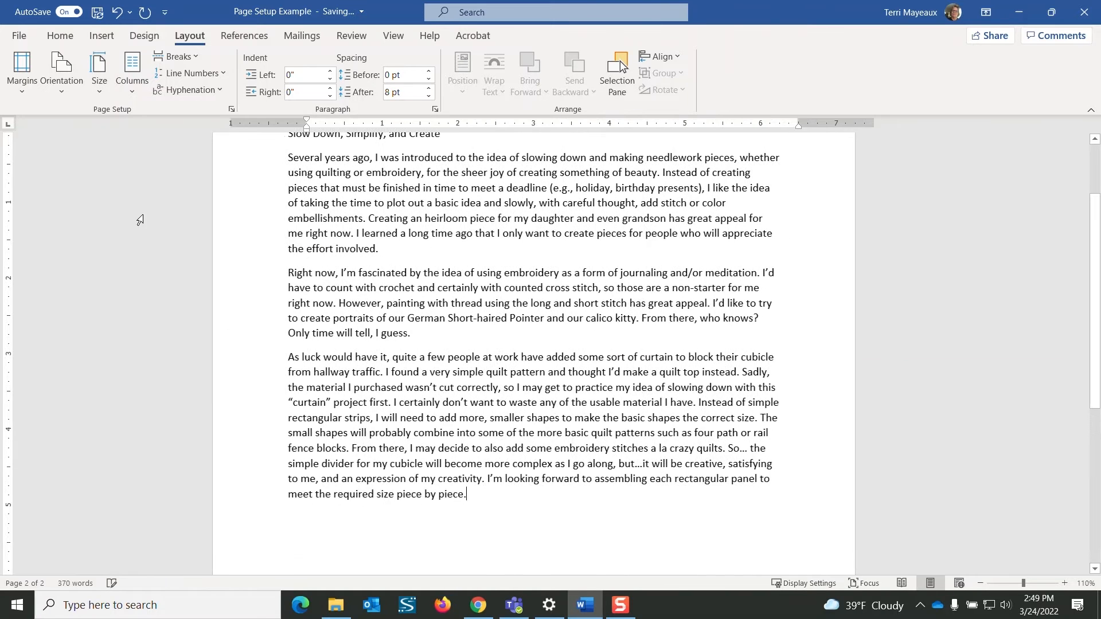
left_click(99, 94)
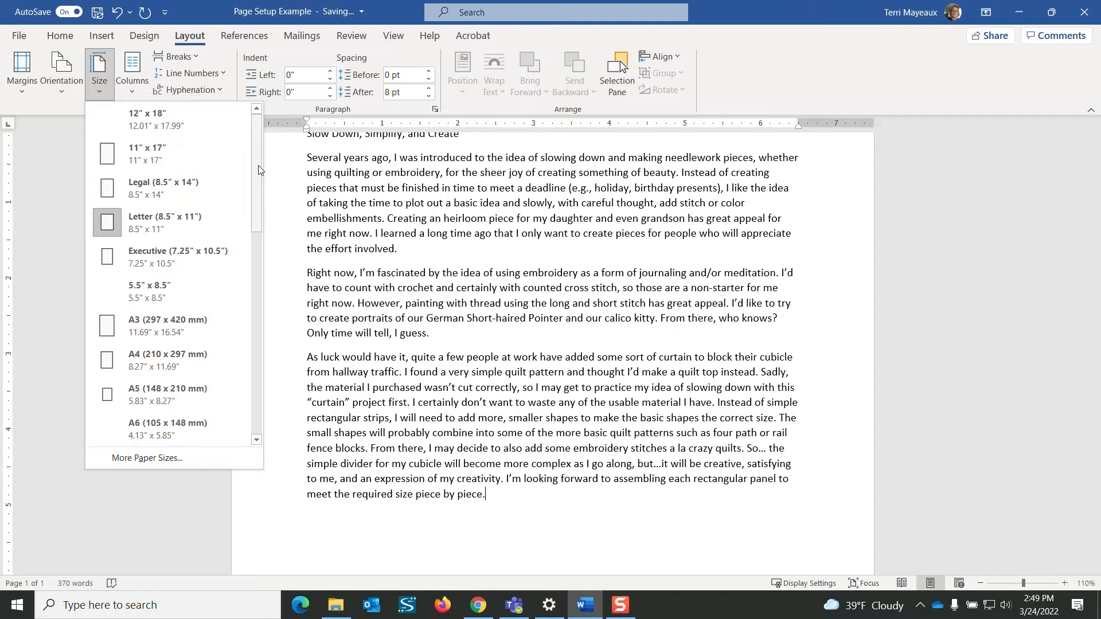
left_click_drag(258, 165, 254, 303)
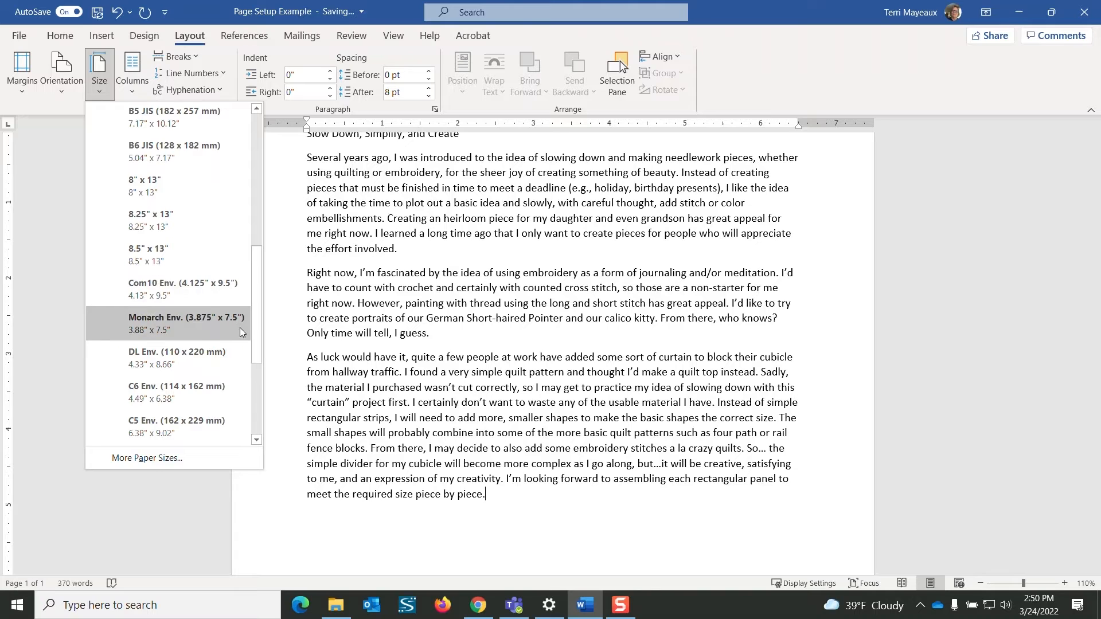
left_click_drag(256, 327, 252, 401)
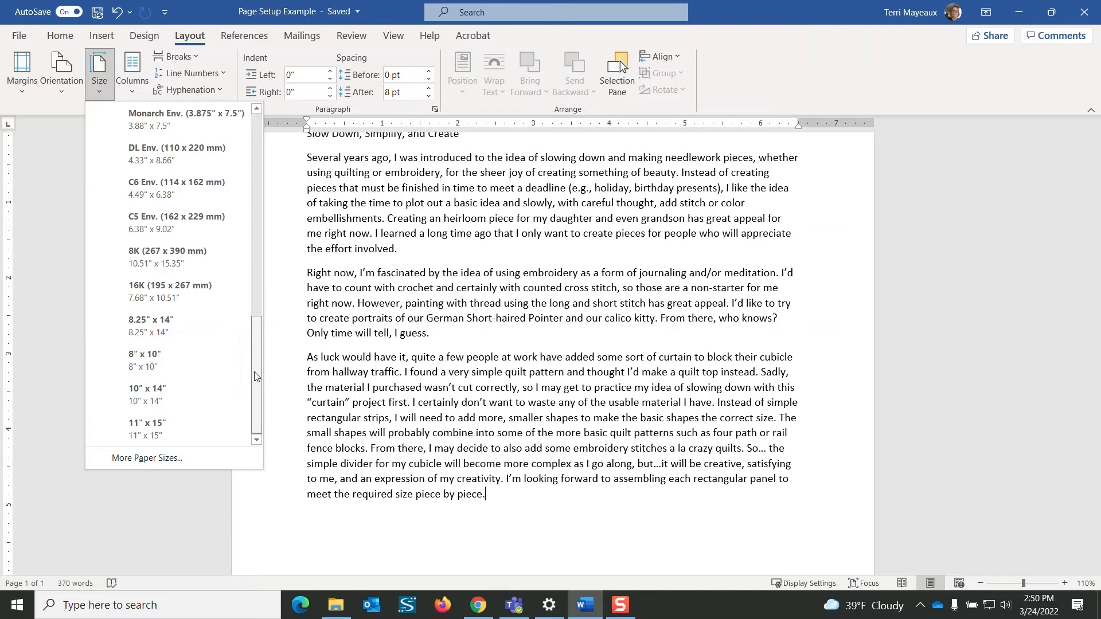
left_click_drag(256, 377, 249, 262)
scroll(251, 255, "up", 4)
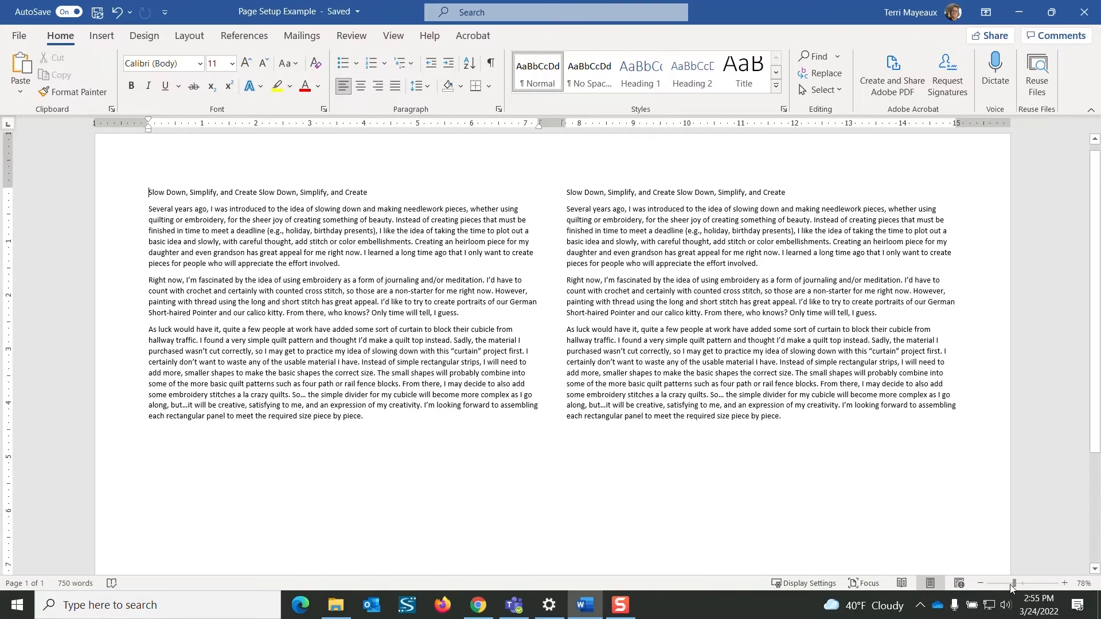
- Turn on automatic hyphenation for the document text
left_click_drag(1010, 586, 1005, 586)
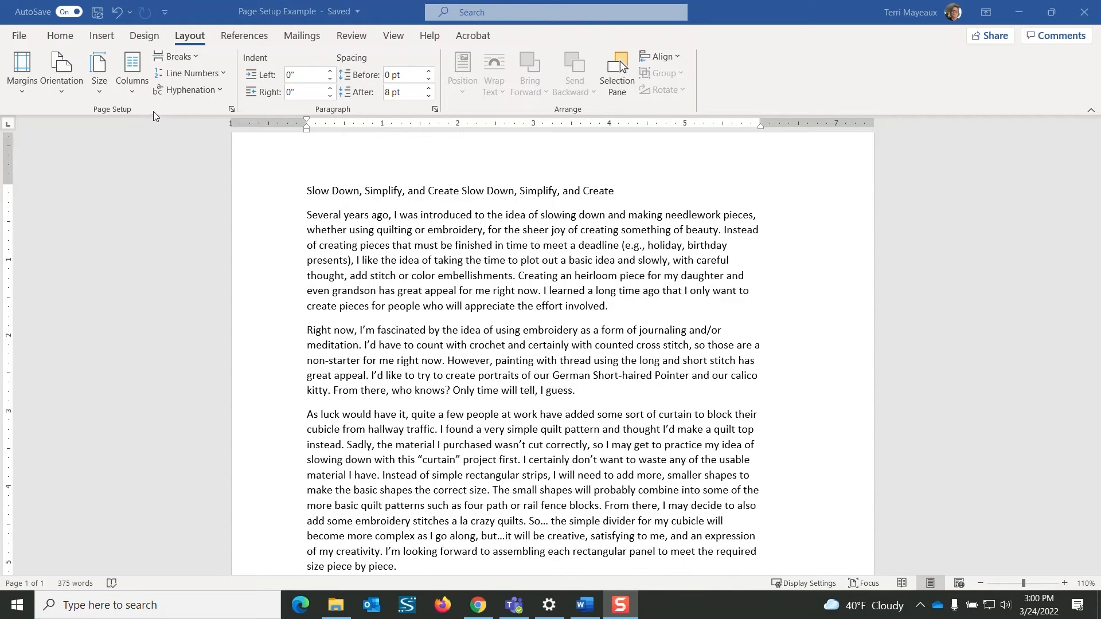
left_click(221, 92)
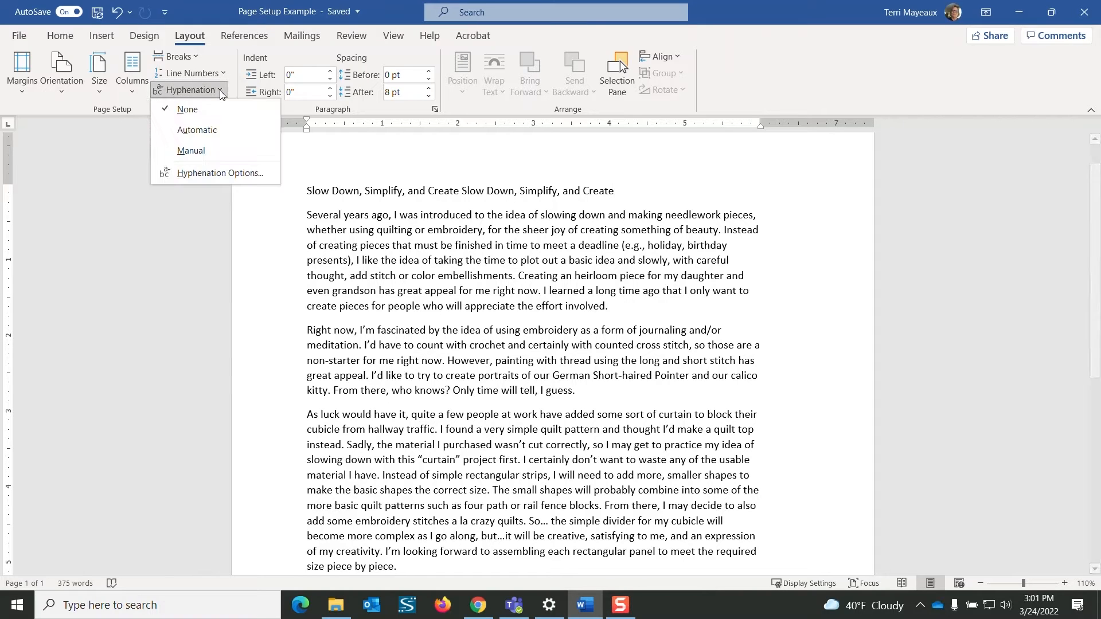
left_click(210, 132)
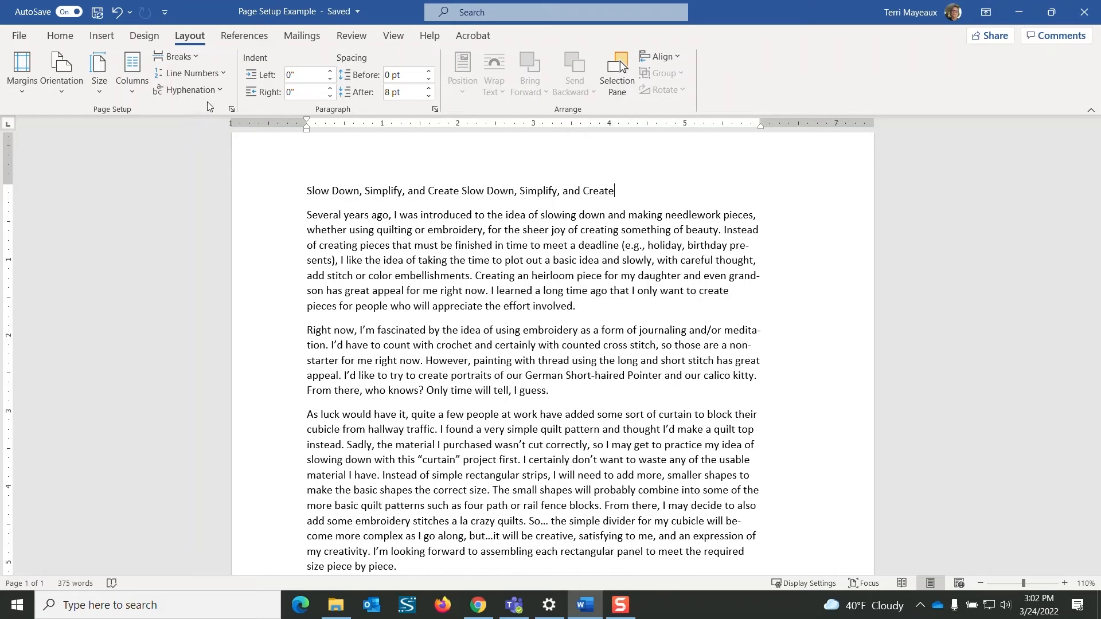
- Set the document's hyphenation back to None
left_click(220, 89)
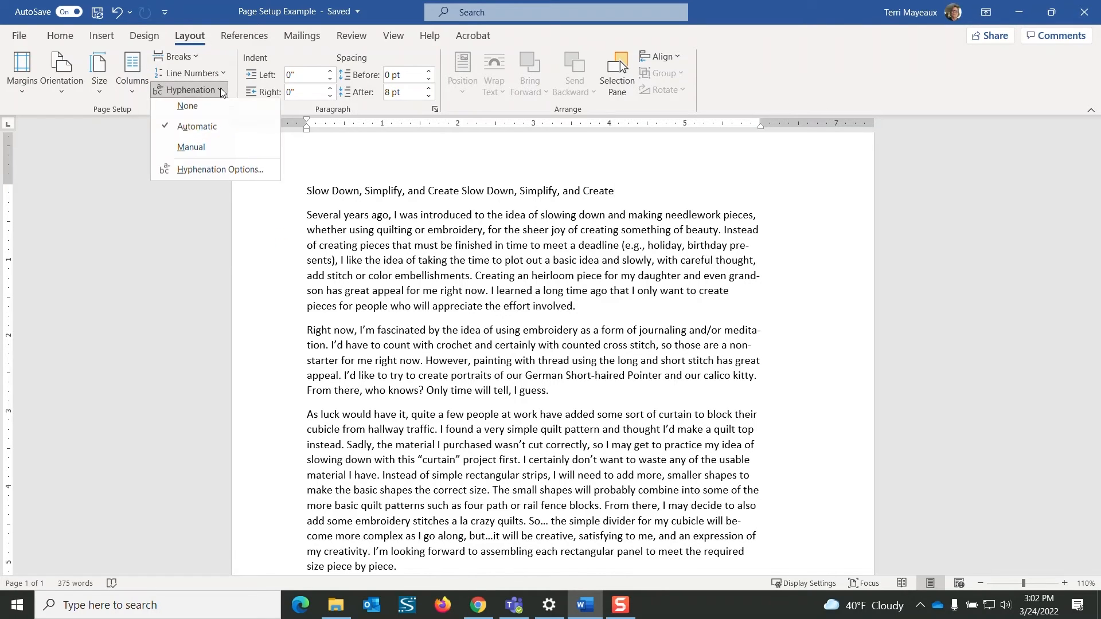
left_click(198, 107)
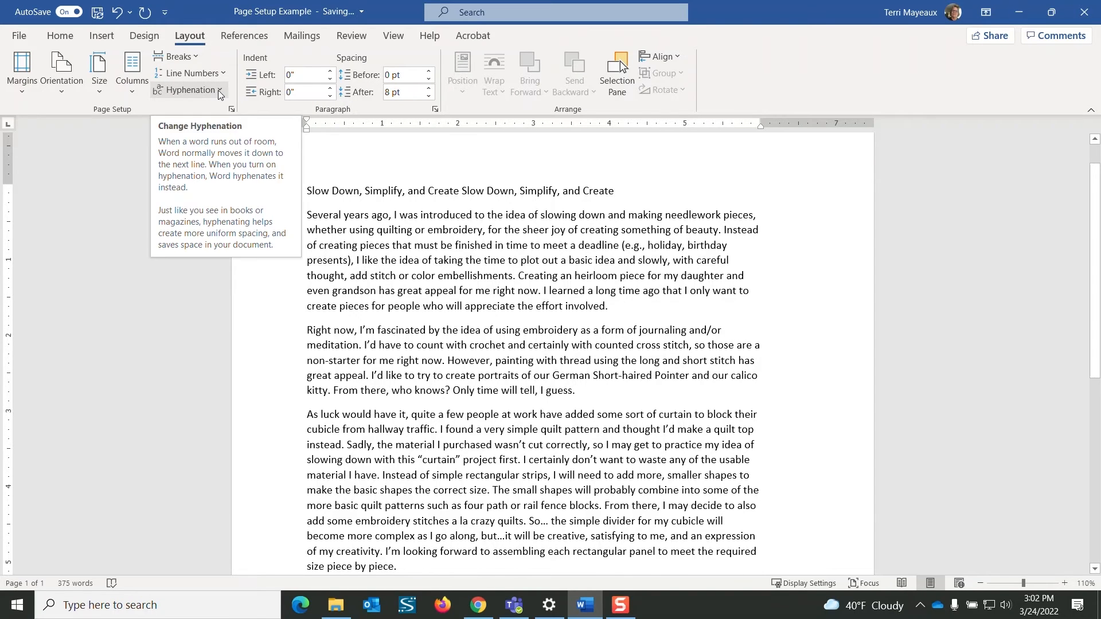
left_click(218, 91)
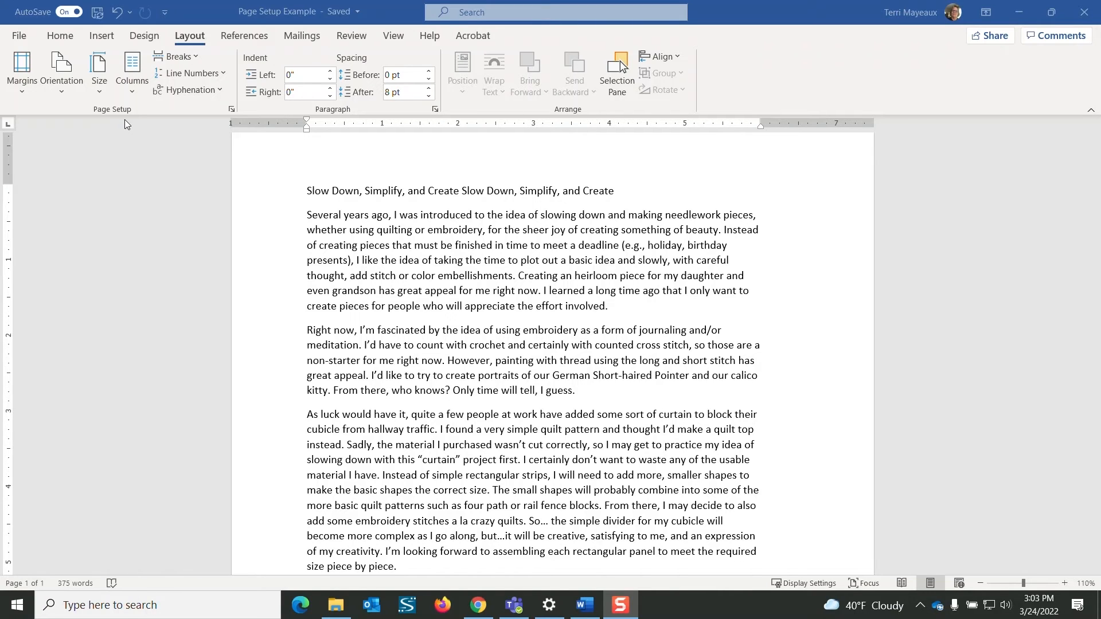
- Open the full Page Setup settings and review the margin, Apply to, paper size and paper source options
left_click(232, 109)
left_click(232, 109)
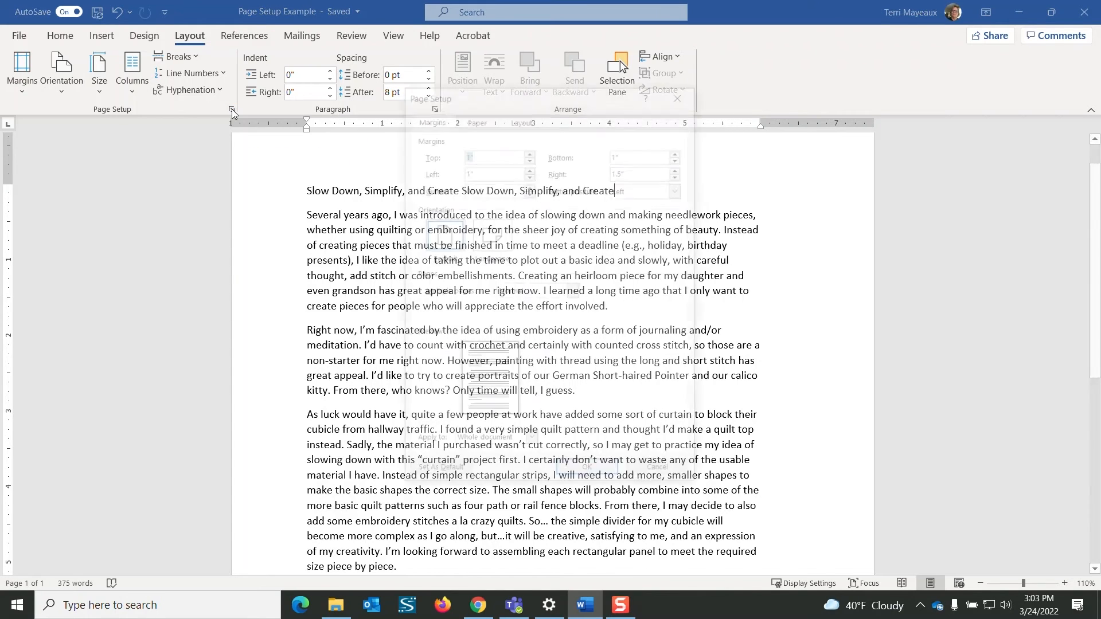
left_click_drag(494, 98, 495, 74)
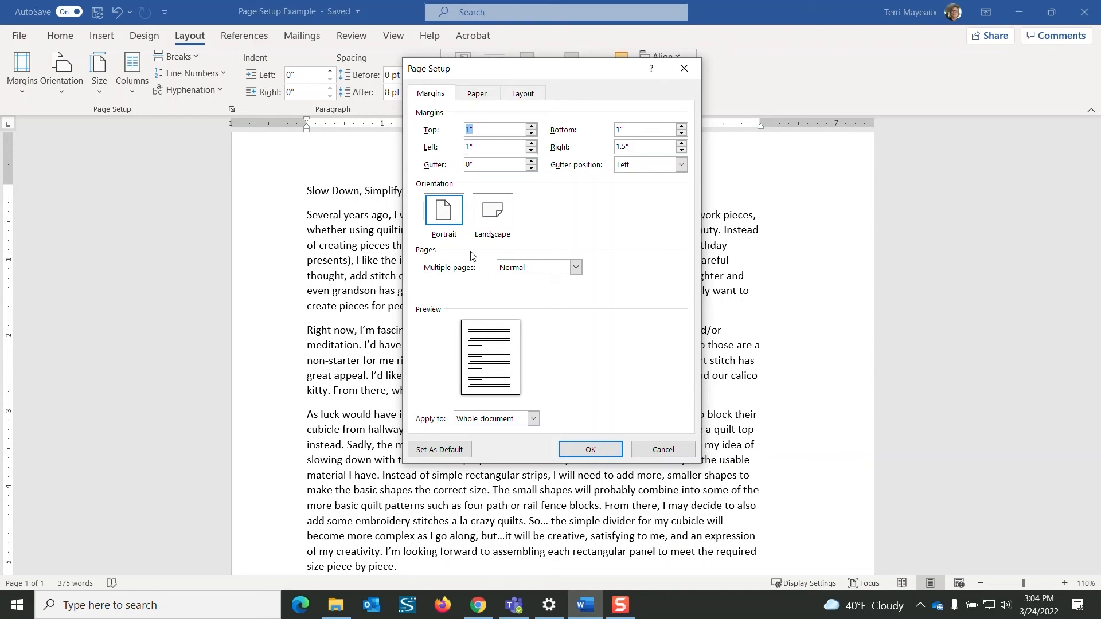
left_click(534, 422)
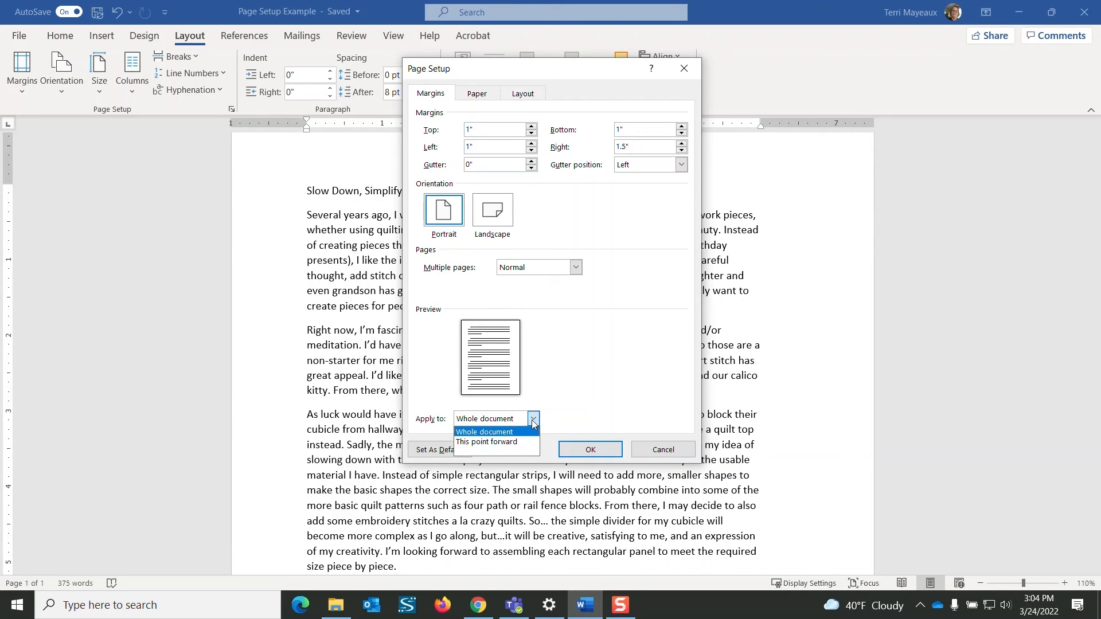
left_click(533, 424)
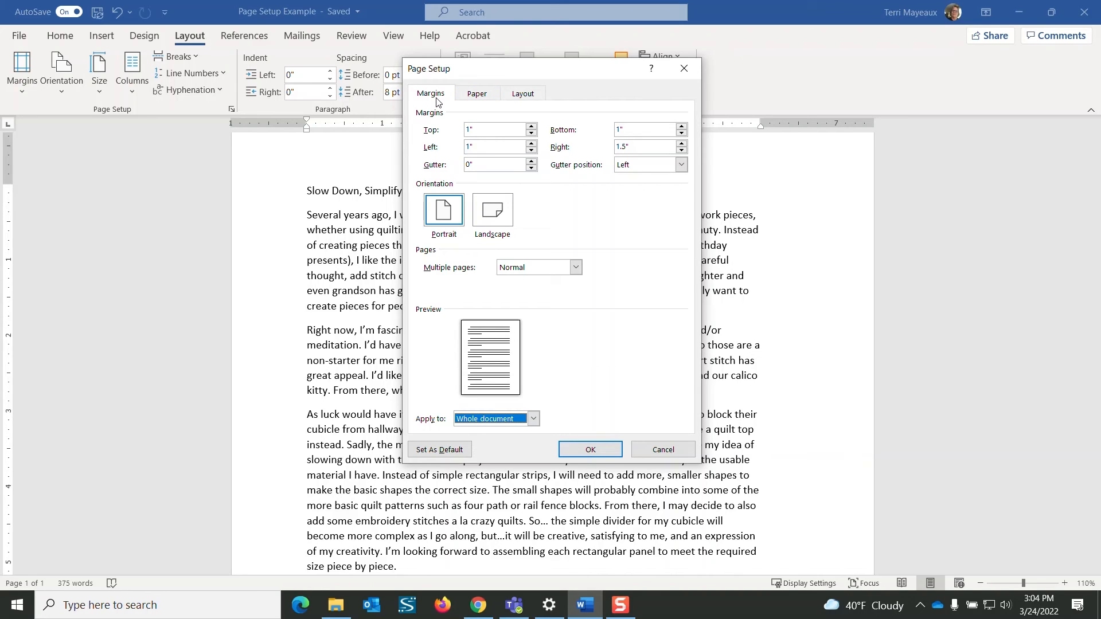
left_click(480, 95)
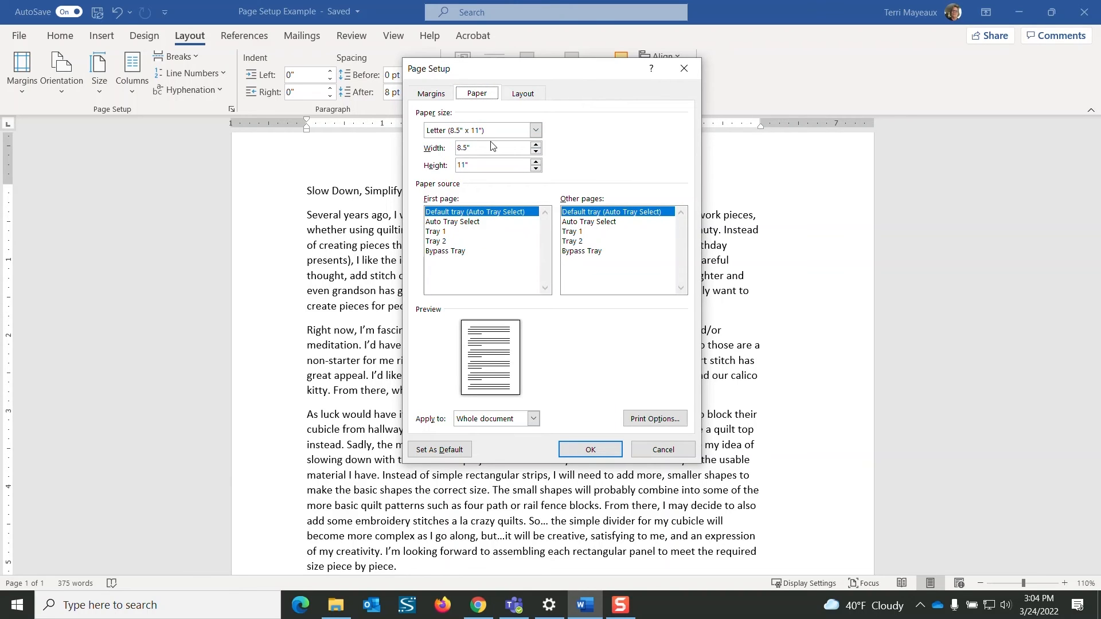
left_click(535, 131)
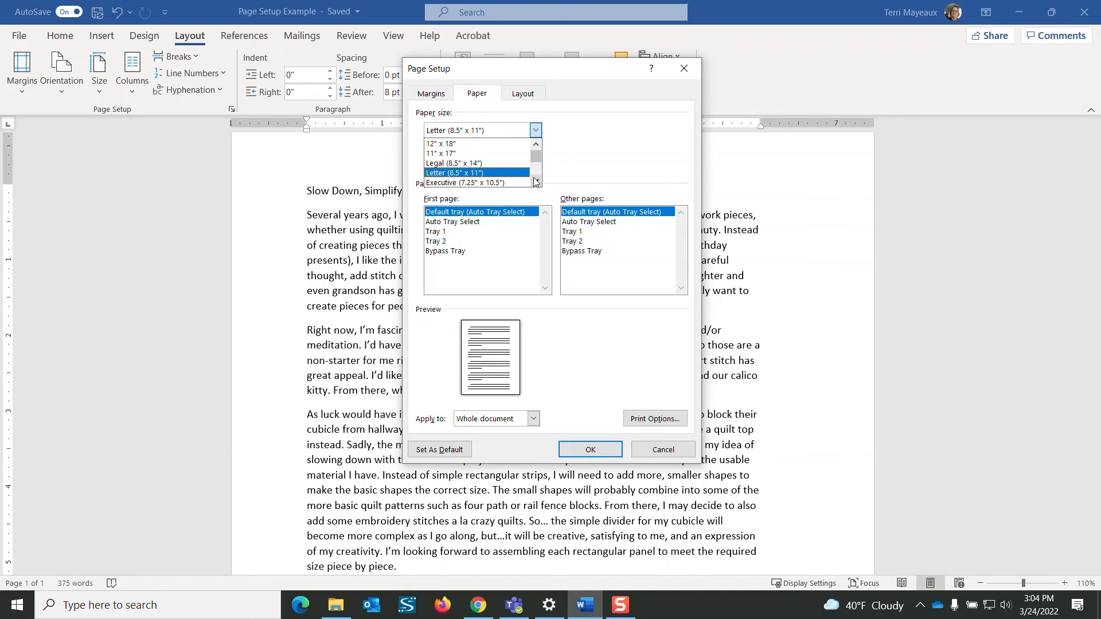
left_click(565, 160)
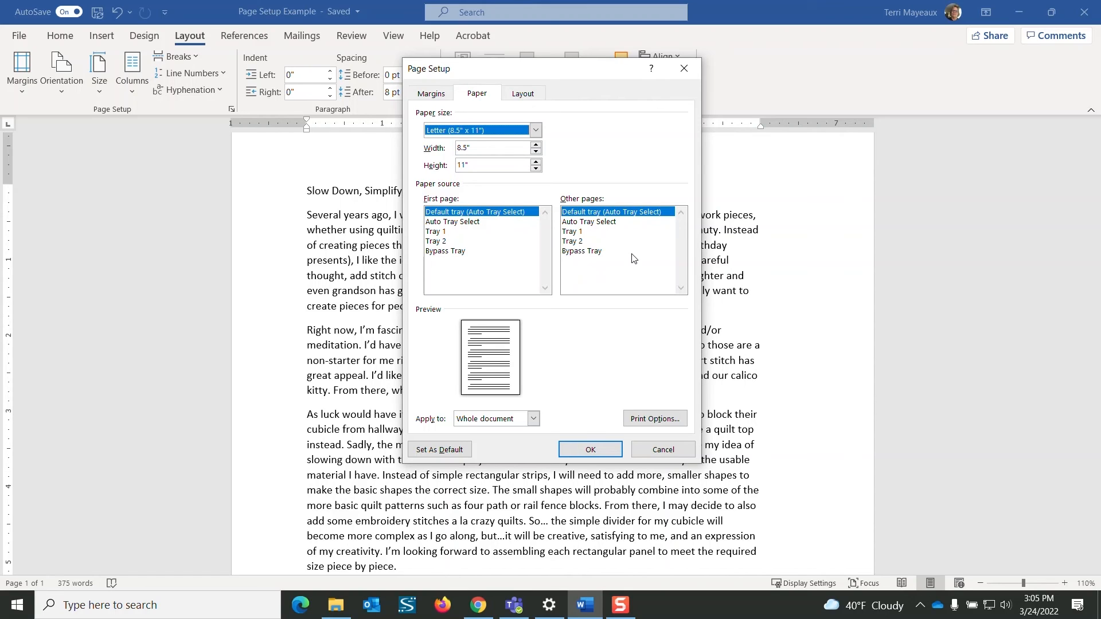
- Set the page's vertical alignment to Center for the whole document in the Page Setup layout settings
left_click(523, 94)
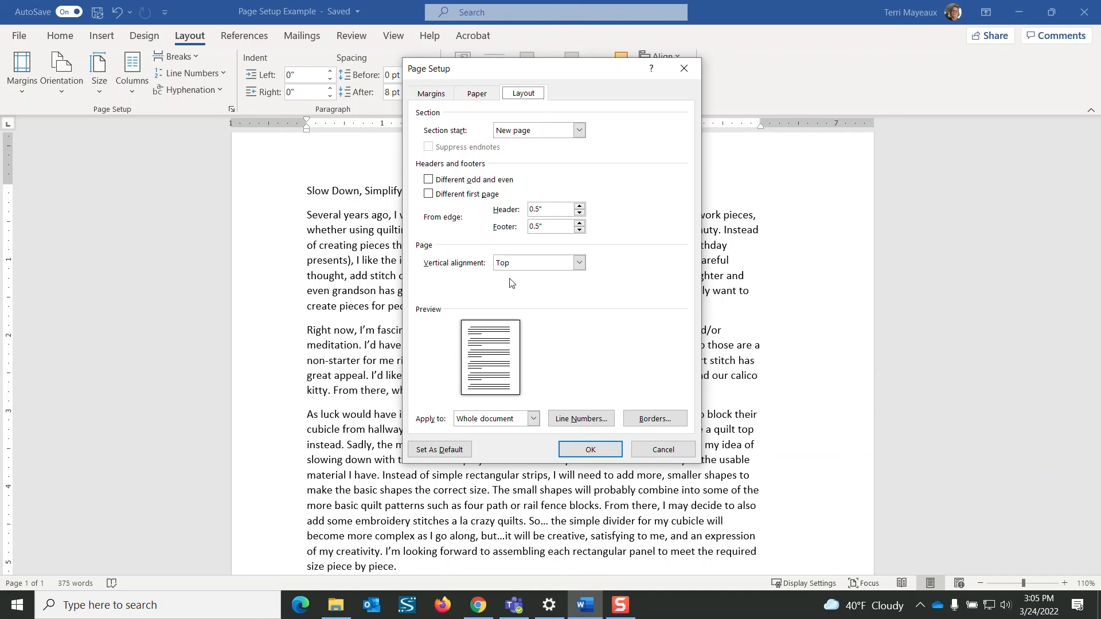
left_click(579, 264)
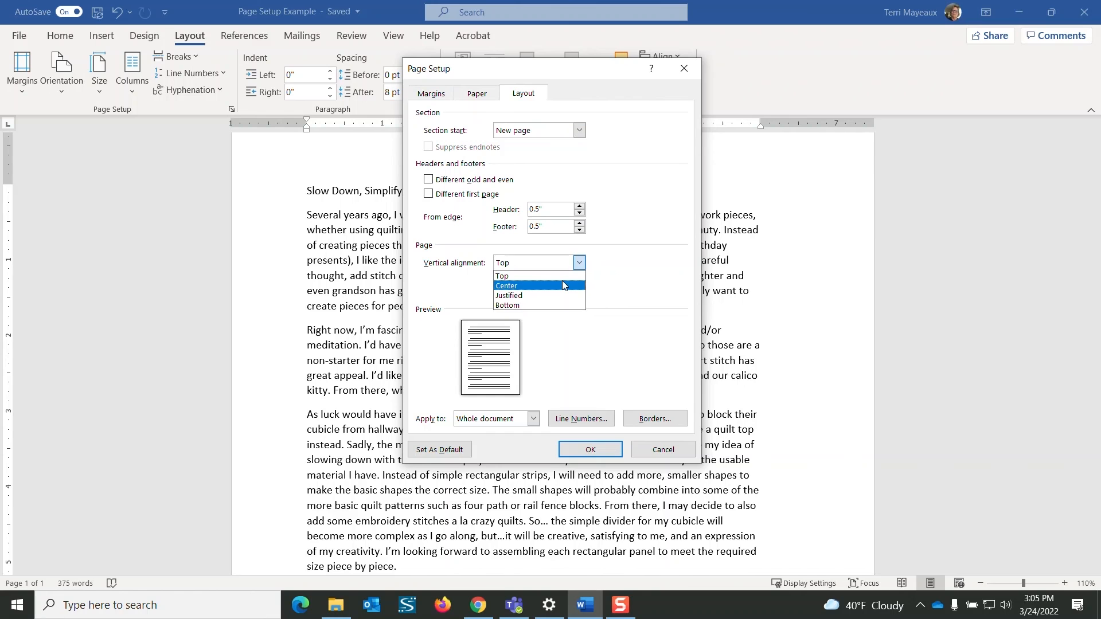
left_click(564, 285)
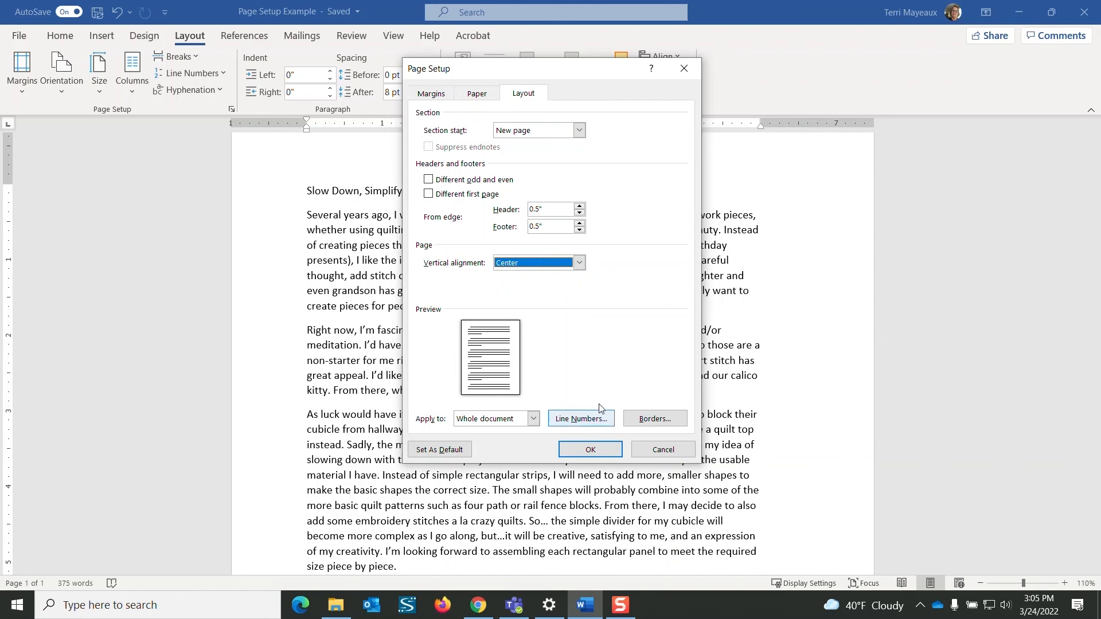
left_click(601, 451)
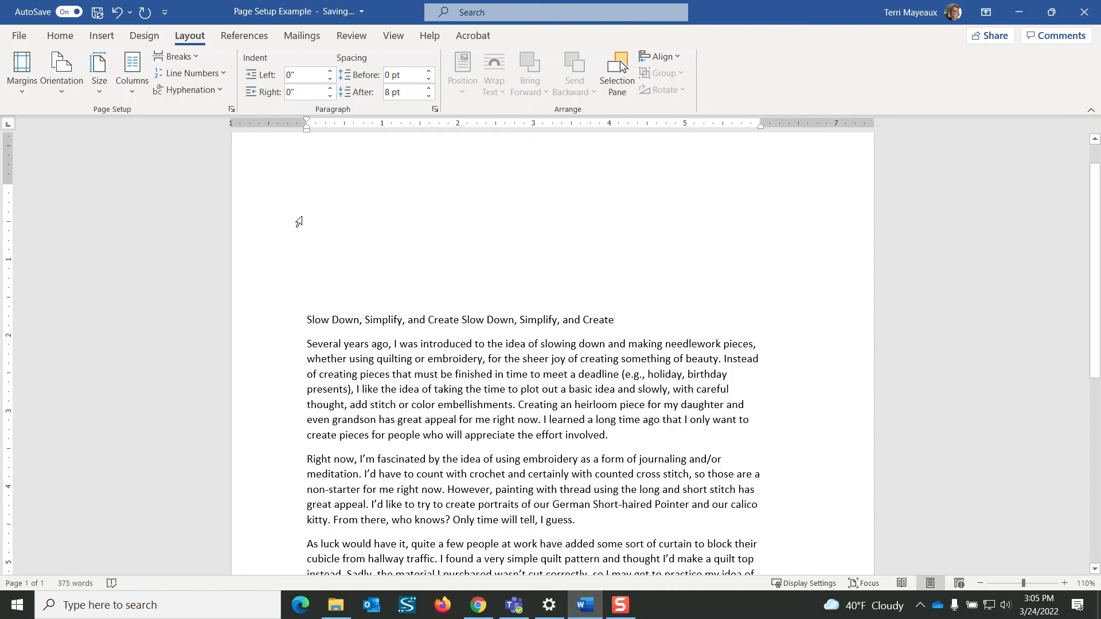
- Check the text's vertical placement on the page in the print preview and return to the document
left_click(12, 40)
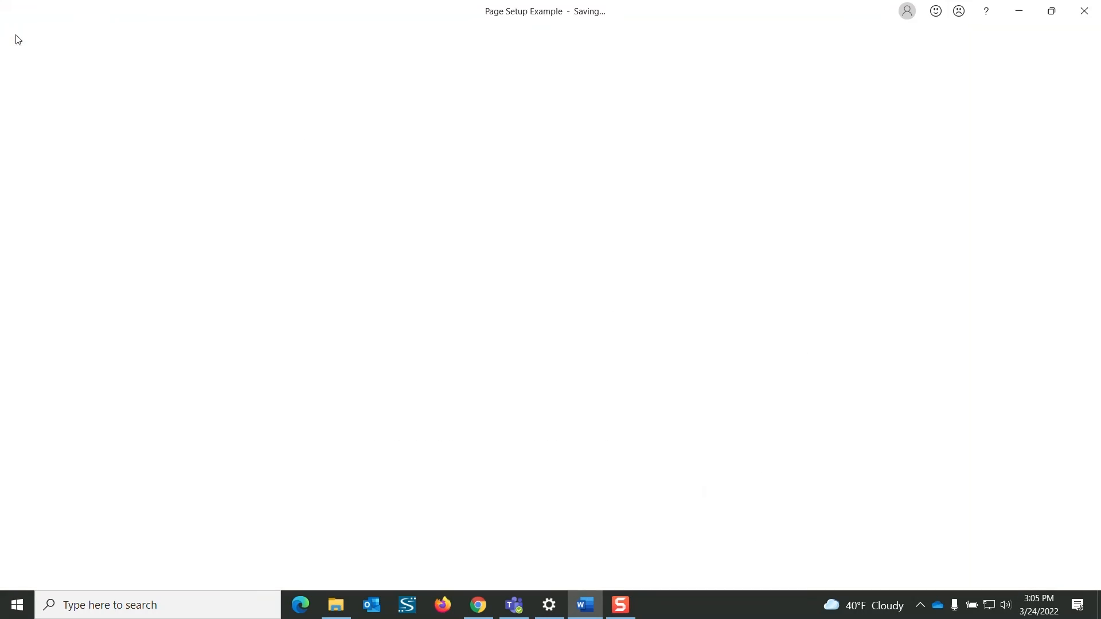
left_click(50, 267)
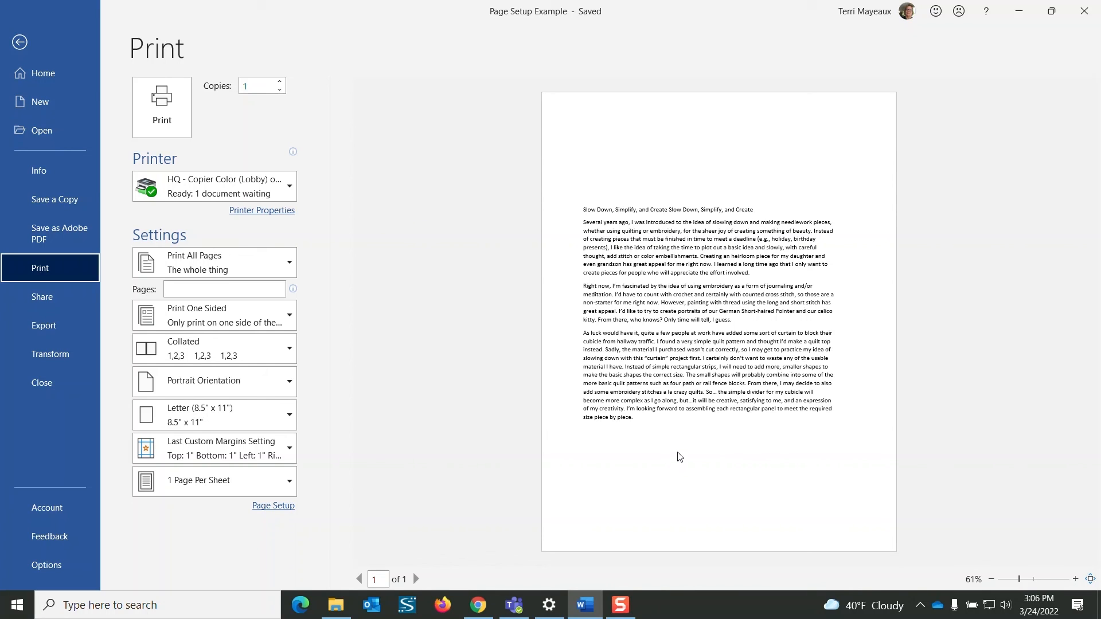
left_click(19, 42)
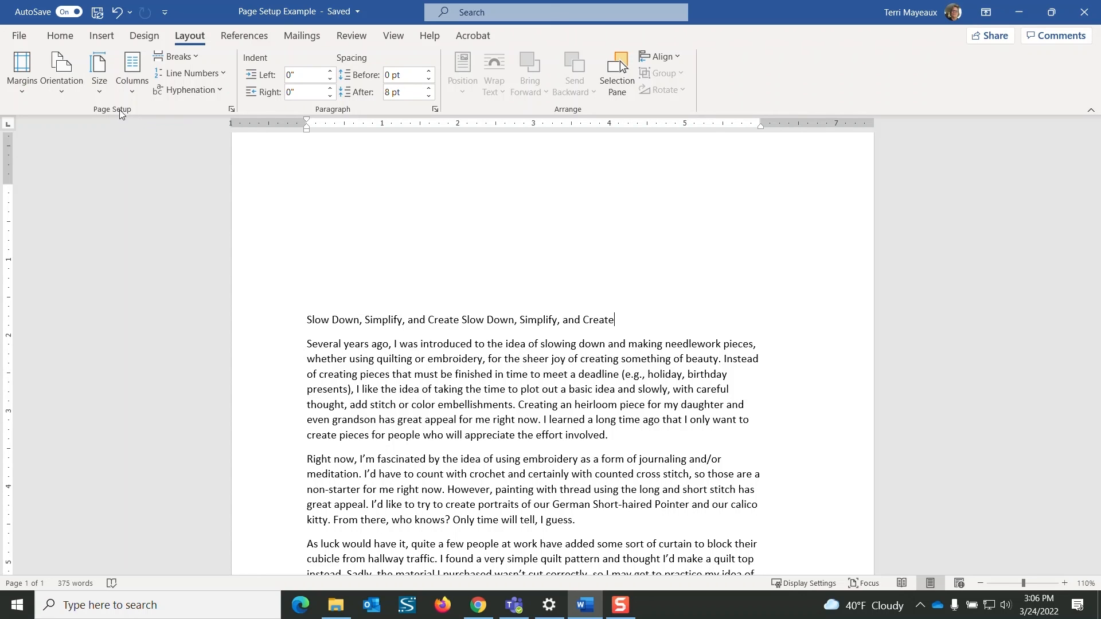
- Set the vertical alignment back to Top for the whole document in the Page Setup layout settings
left_click(232, 110)
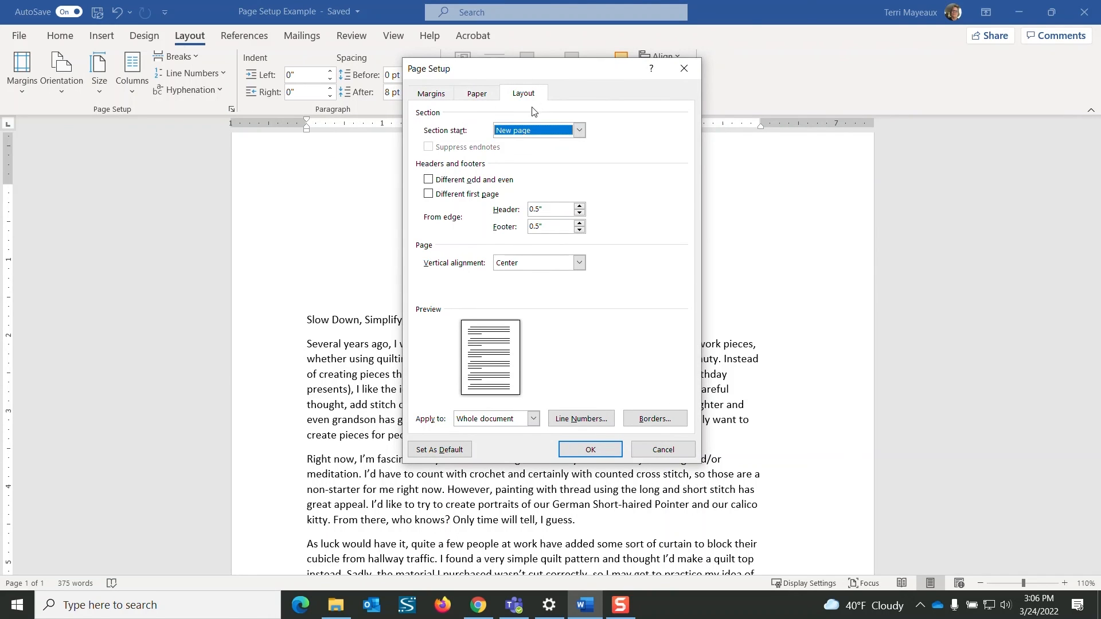
left_click(579, 262)
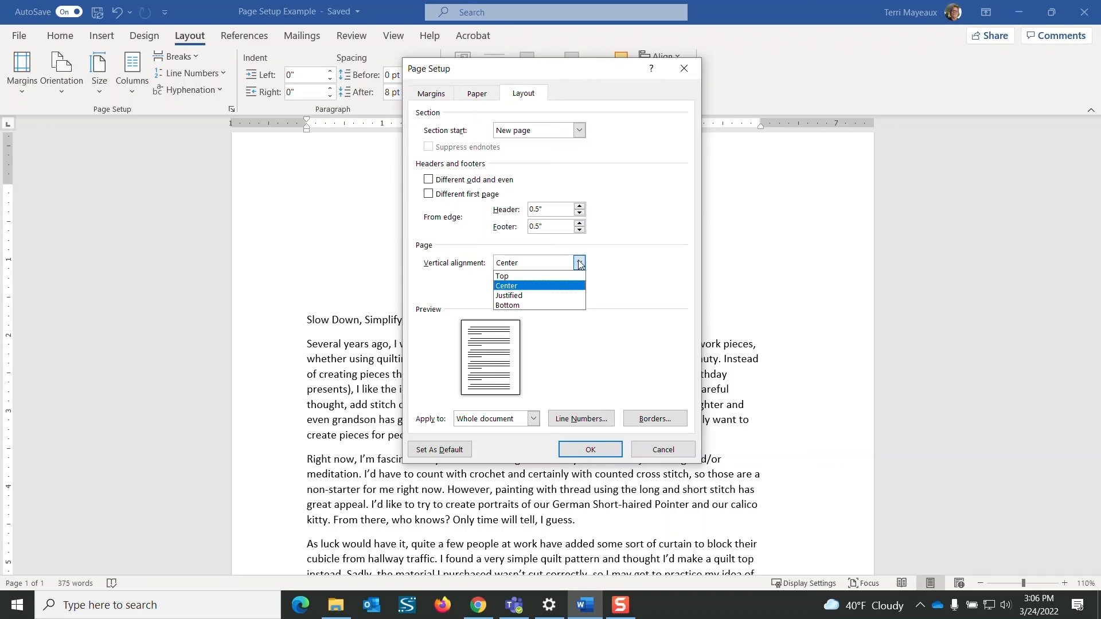
left_click(536, 276)
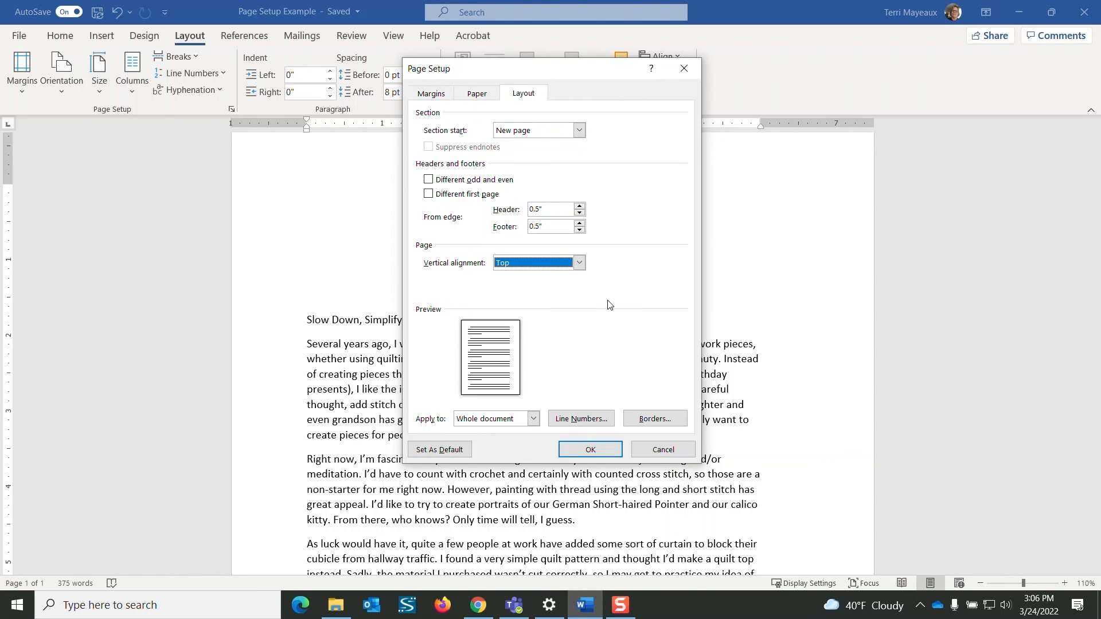
left_click(590, 450)
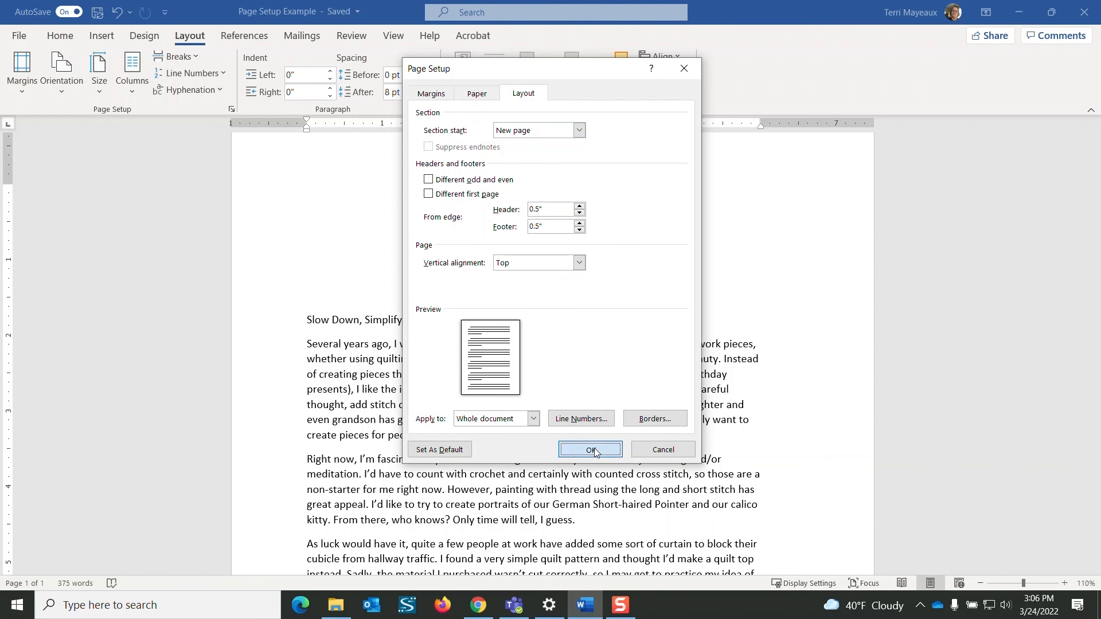